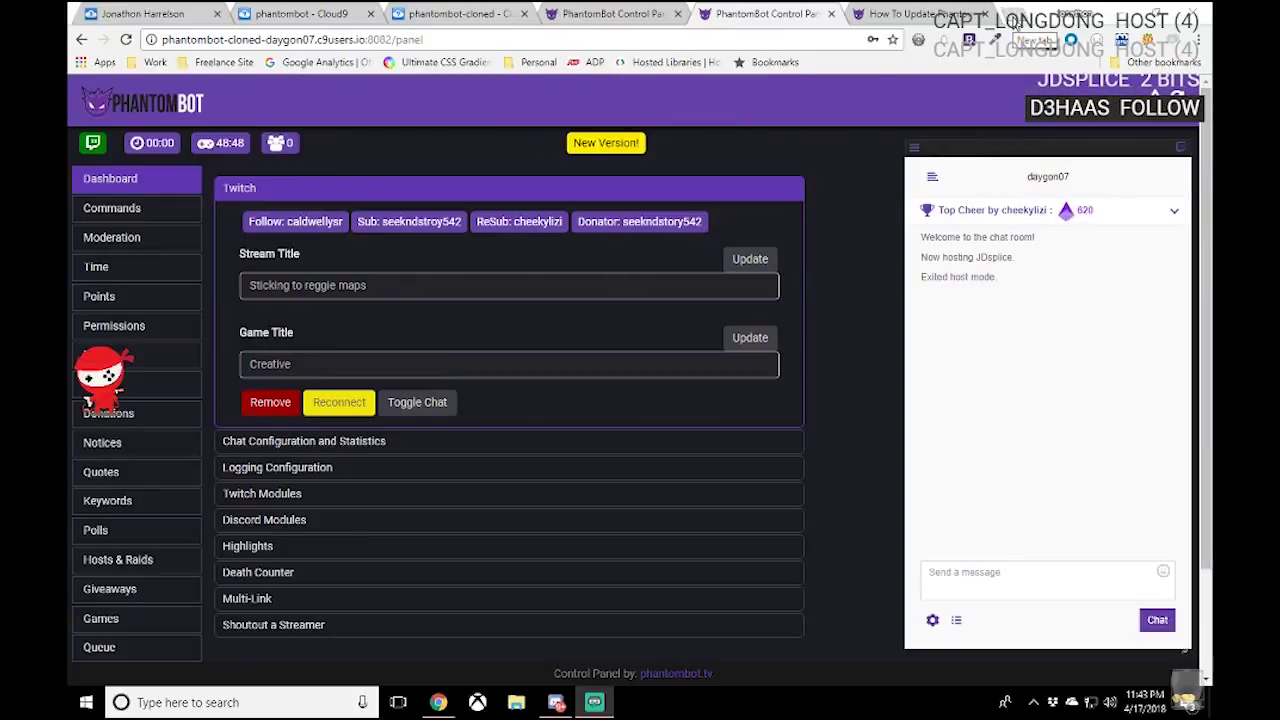
Step: Open a new Chrome tab on Google's new-tab page
{"action": "left_click", "coordinate": [1003, 15]}
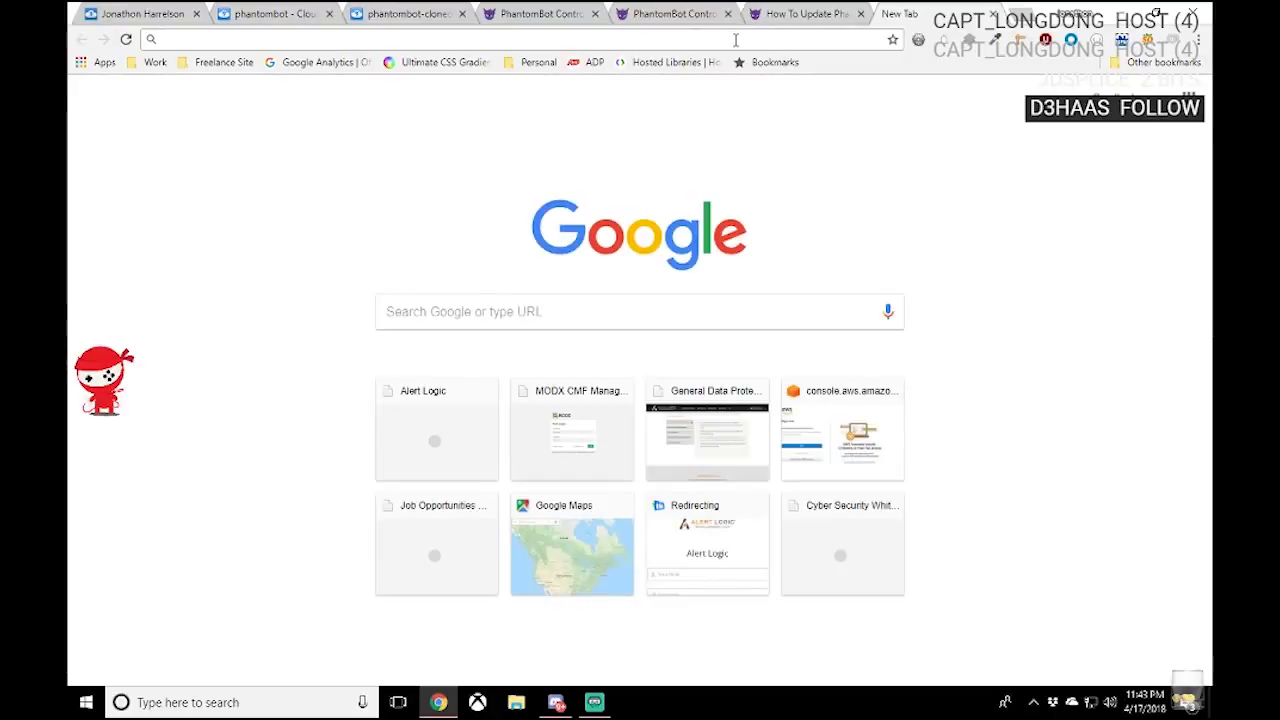
Step: Load c9.io's workspace list, then search Google for 'c9 amazon'
{"action": "type", "text": "c9.io"}
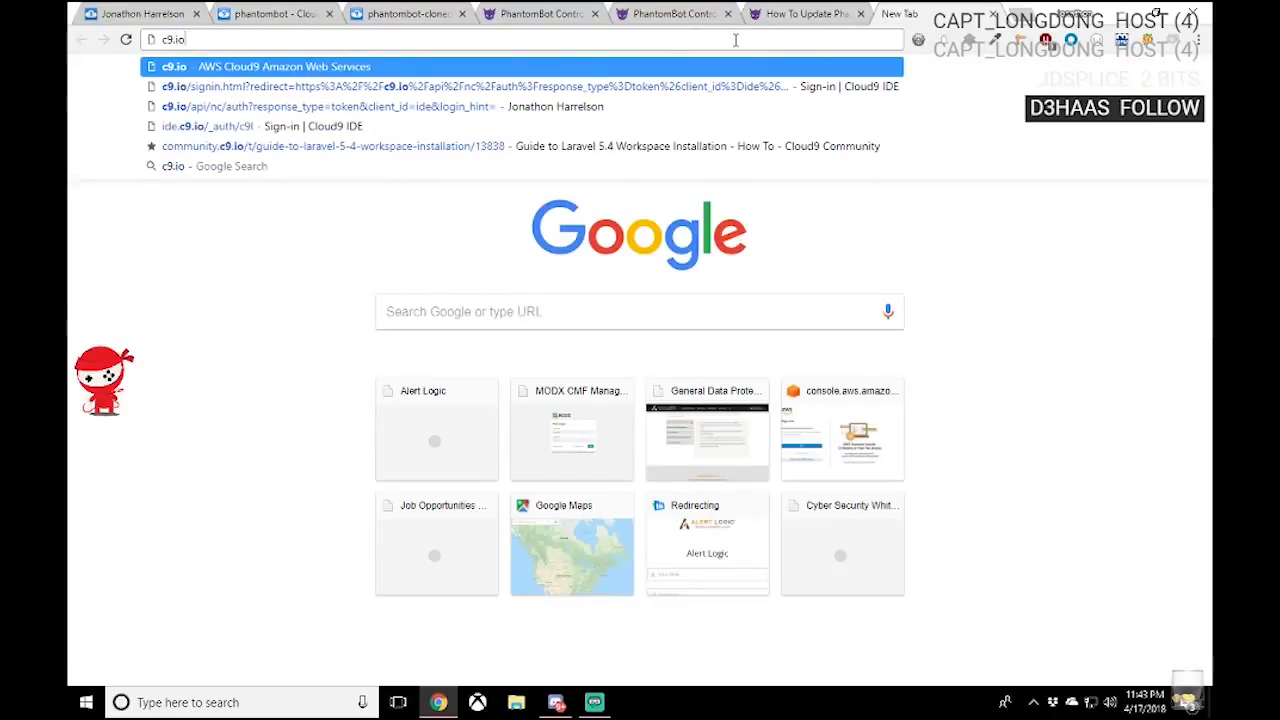
{"action": "key", "text": "Return"}
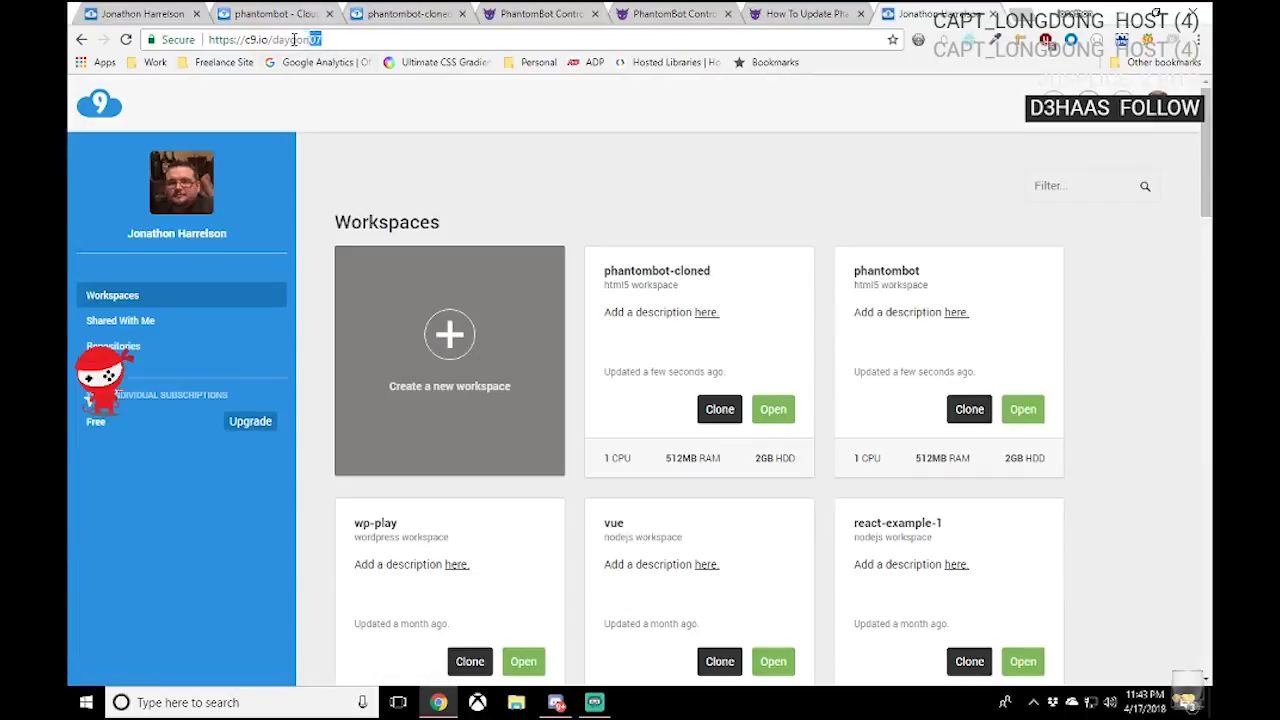
{"action": "left_click", "coordinate": [220, 40]}
{"action": "type", "text": "c"}
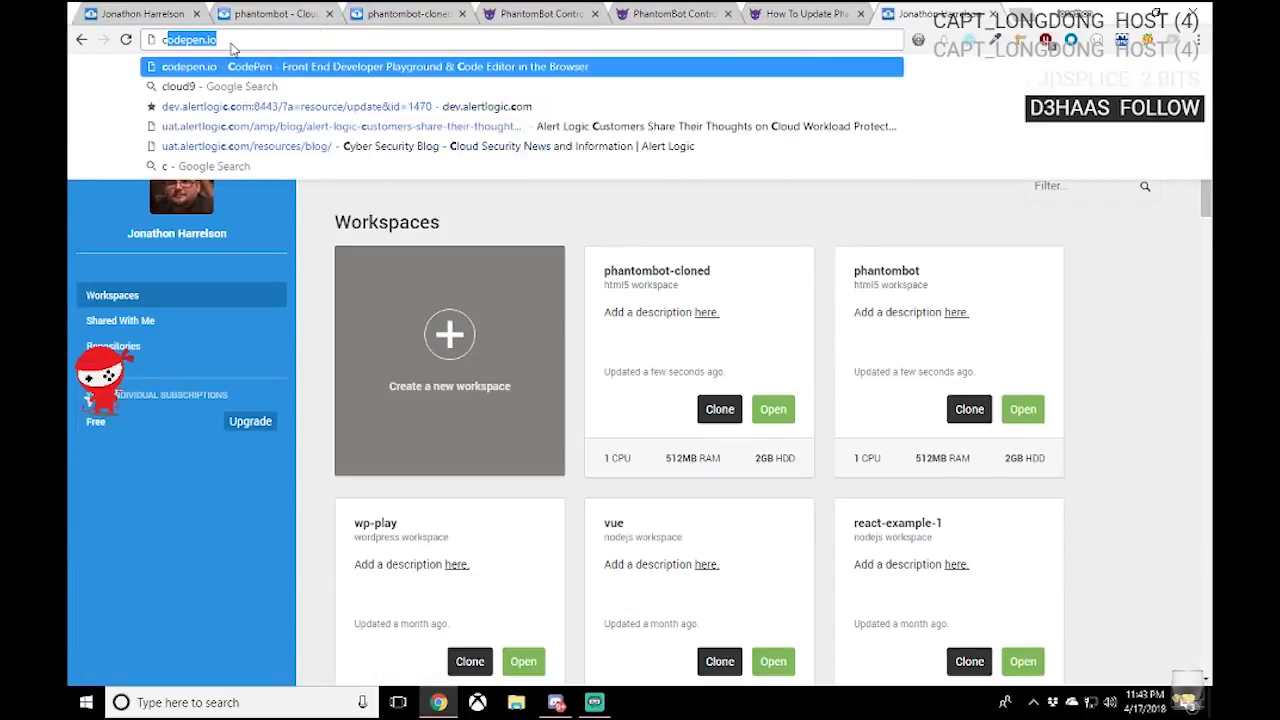
{"action": "type", "text": "9. ama"}
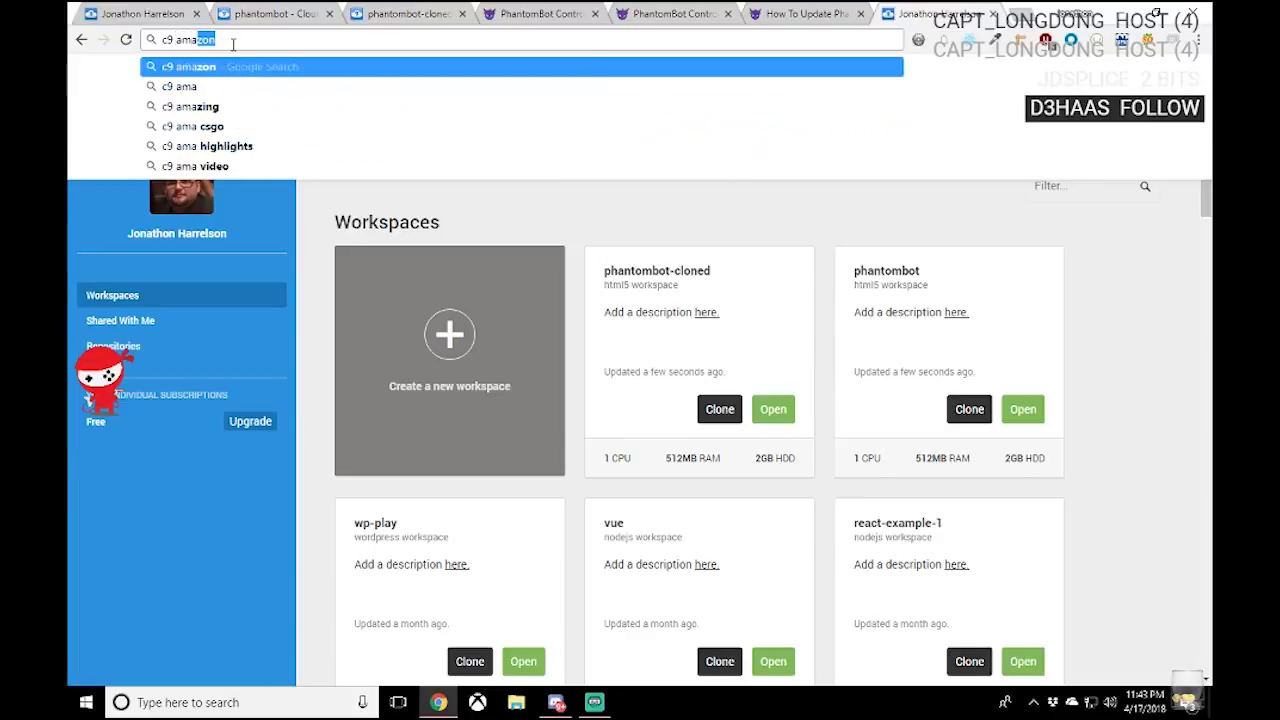
{"action": "key", "text": "Return"}
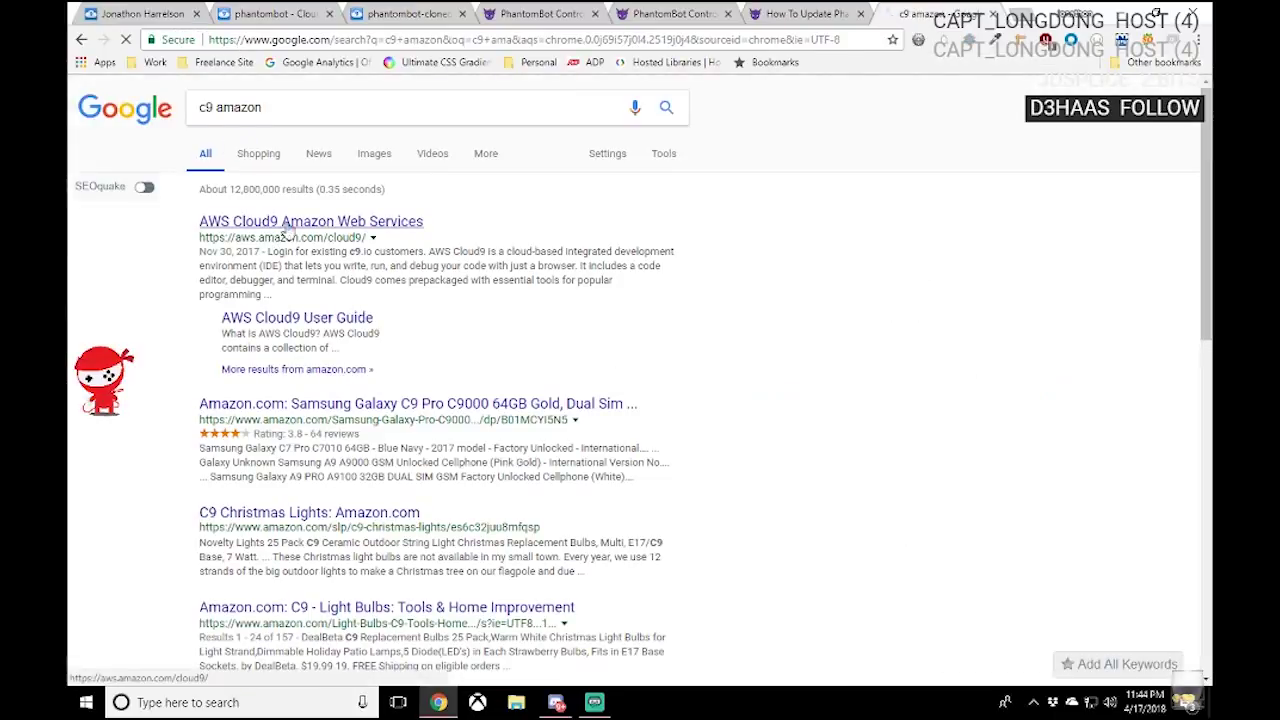
Step: Open the AWS Cloud9 result and read through its overview and benefits
{"action": "left_click", "coordinate": [262, 232]}
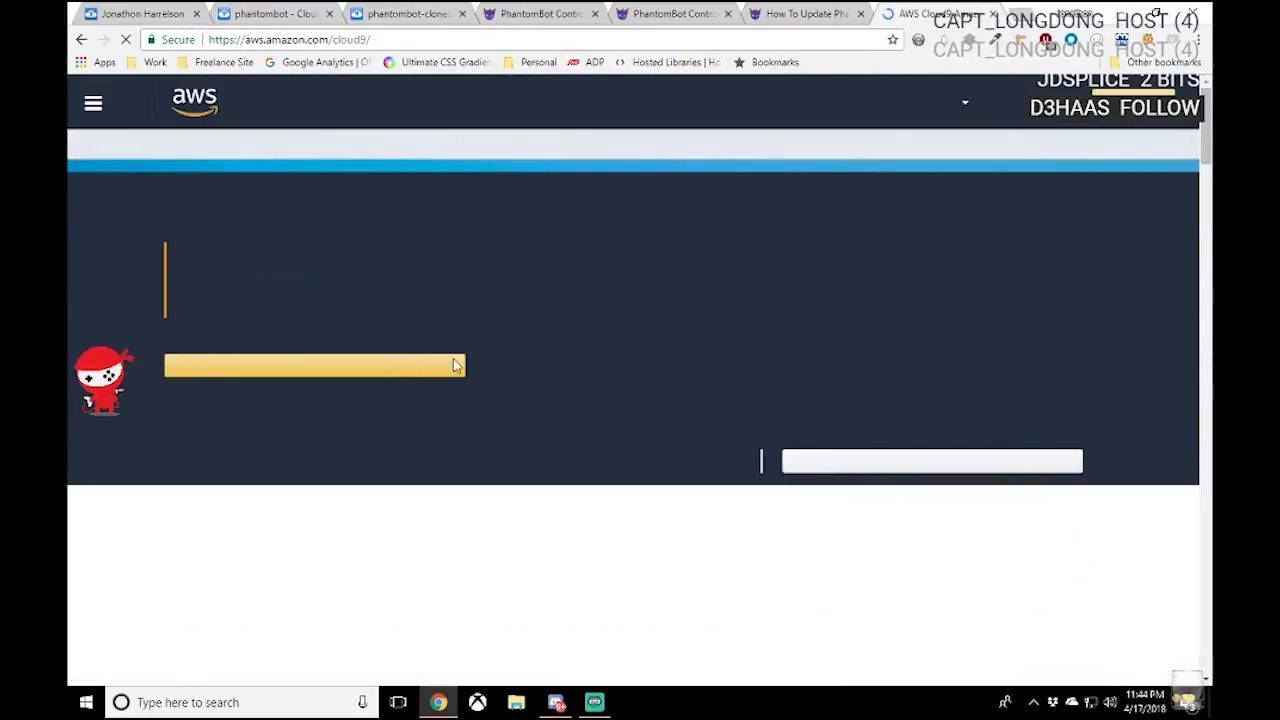
{"action": "scroll", "coordinate": [590, 340], "scroll_direction": "down", "scroll_amount": 10}
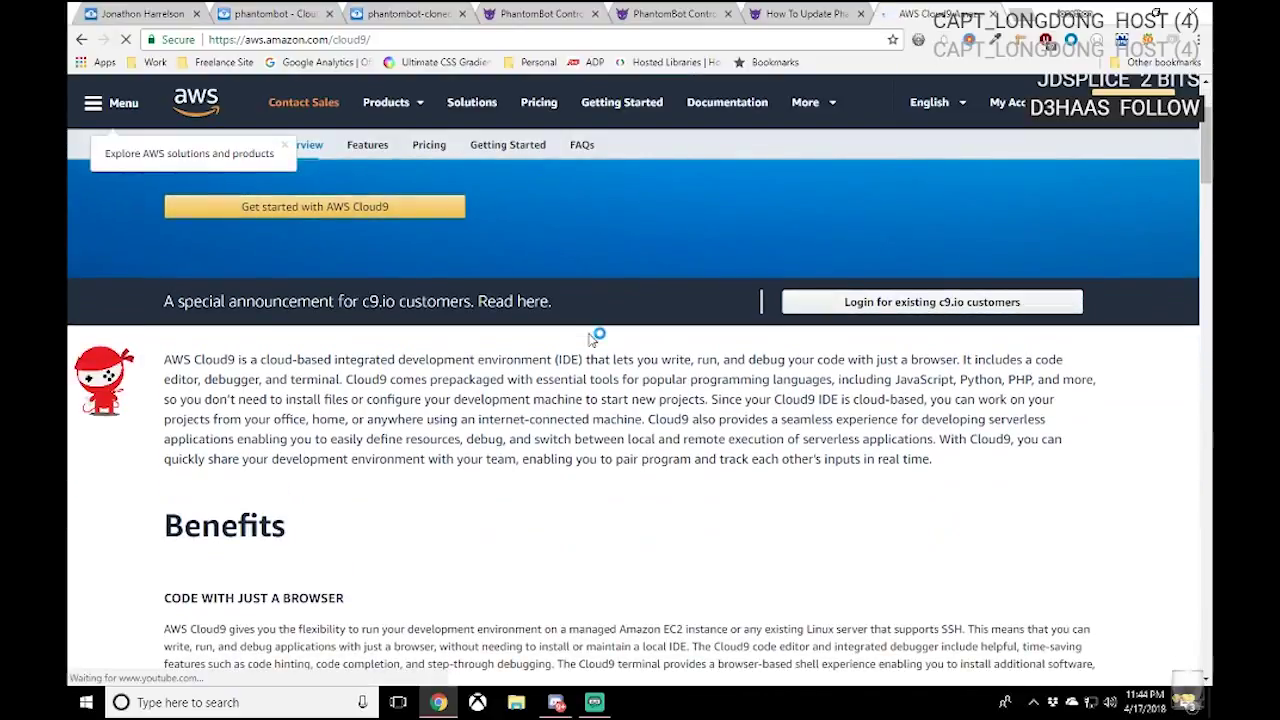
{"action": "scroll", "coordinate": [630, 345], "scroll_direction": "down", "scroll_amount": 15}
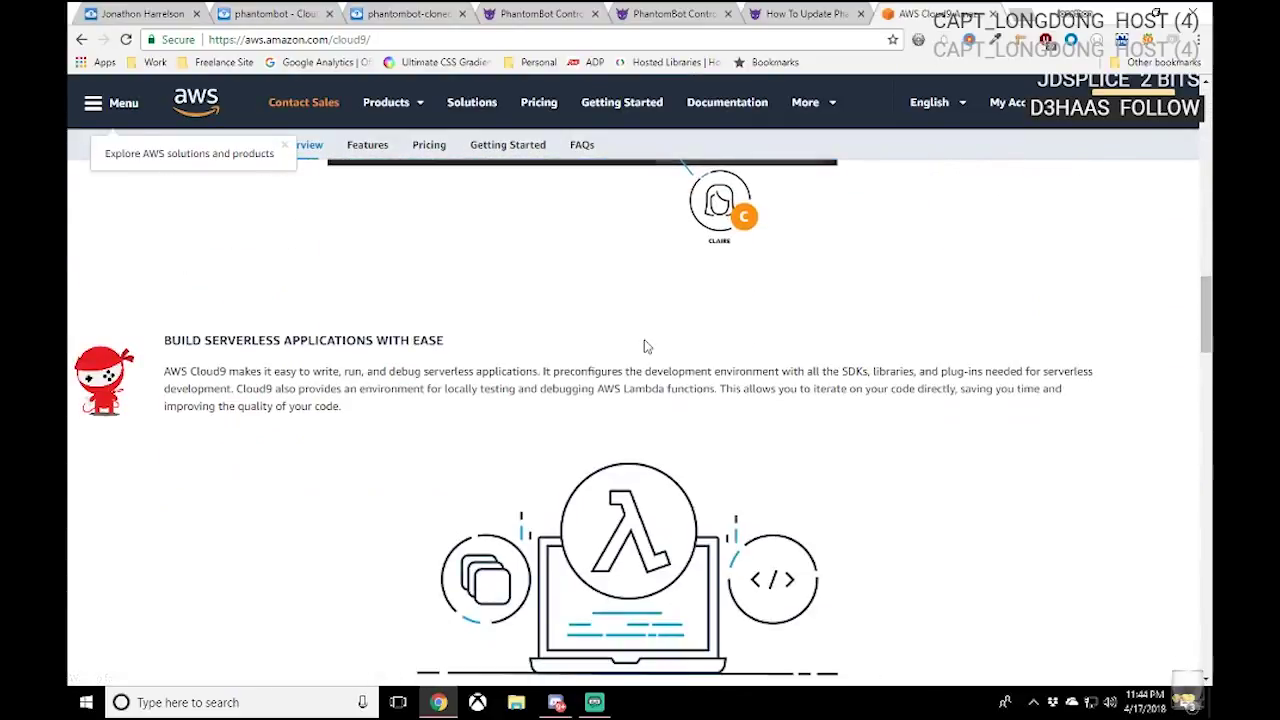
{"action": "scroll", "coordinate": [655, 347], "scroll_direction": "down", "scroll_amount": 4}
{"action": "scroll", "coordinate": [657, 350], "scroll_direction": "up", "scroll_amount": 12}
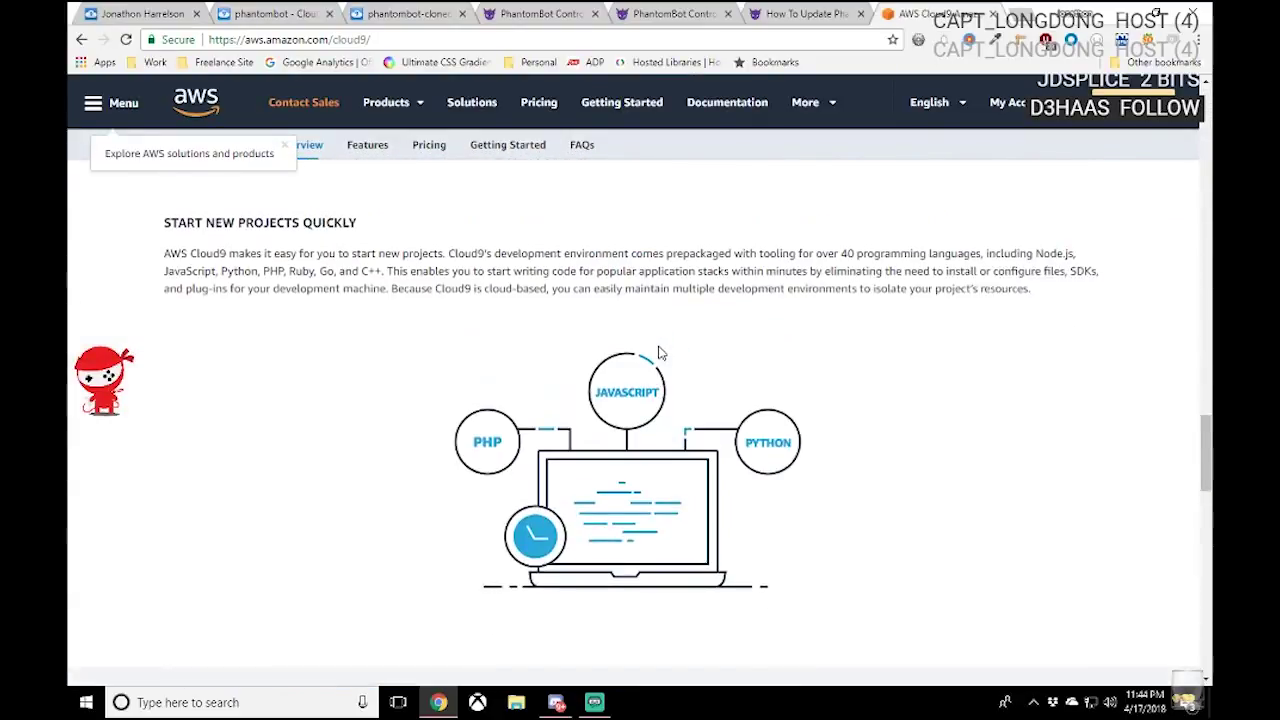
{"action": "scroll", "coordinate": [660, 358], "scroll_direction": "up", "scroll_amount": 15}
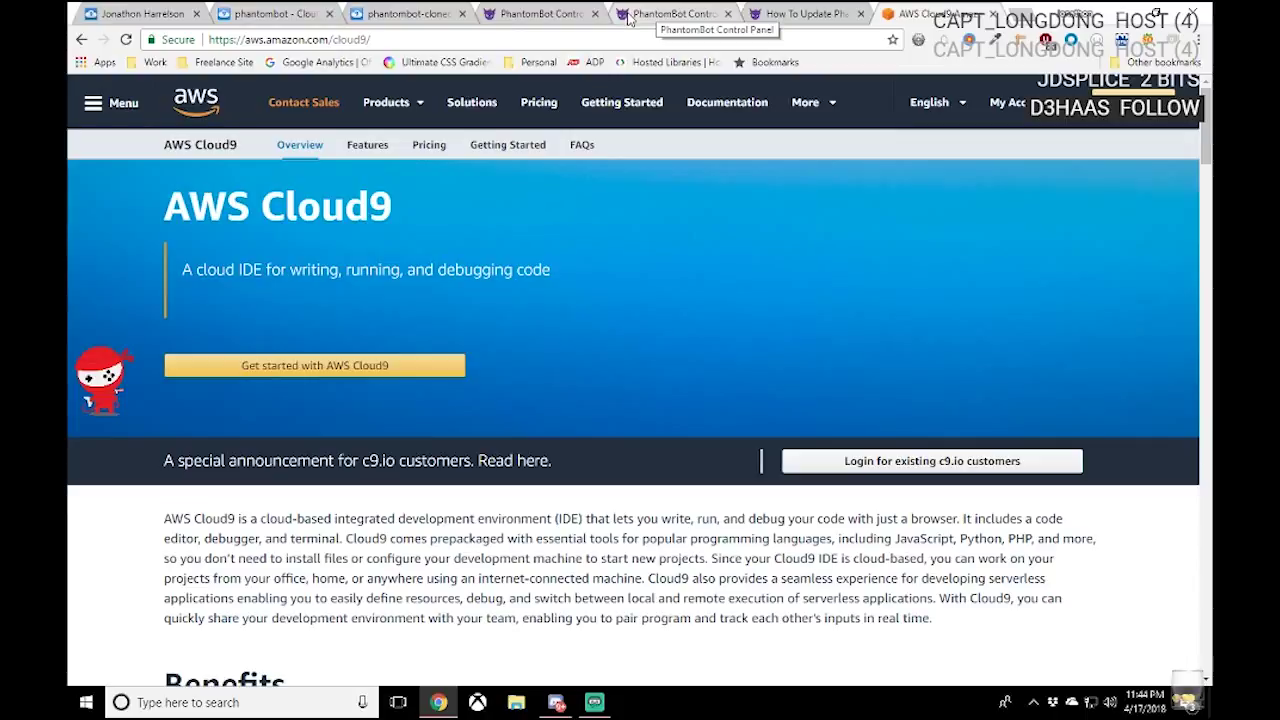
Step: Read the phantombot-cloned log for version 2.3.7.1 and the v2.4.0.3 notice, then return to the Control Panel
{"action": "left_click", "coordinate": [408, 14]}
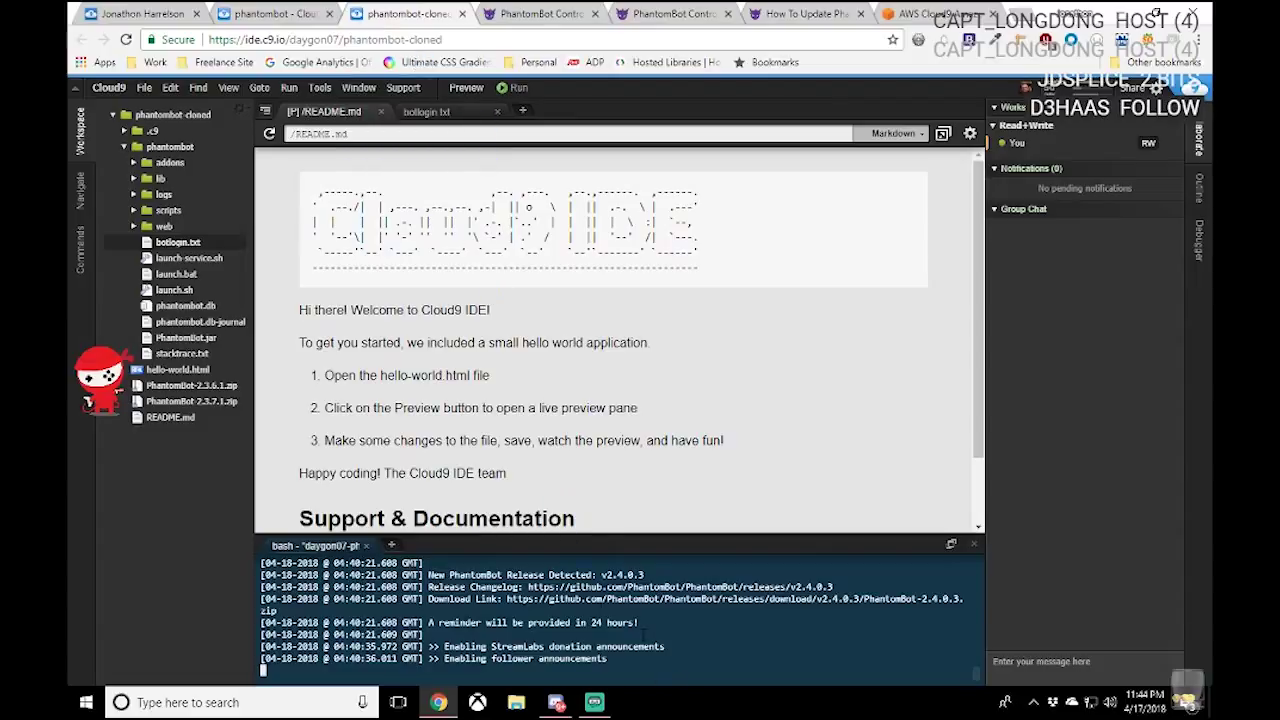
{"action": "scroll", "coordinate": [628, 590], "scroll_direction": "up", "scroll_amount": 5}
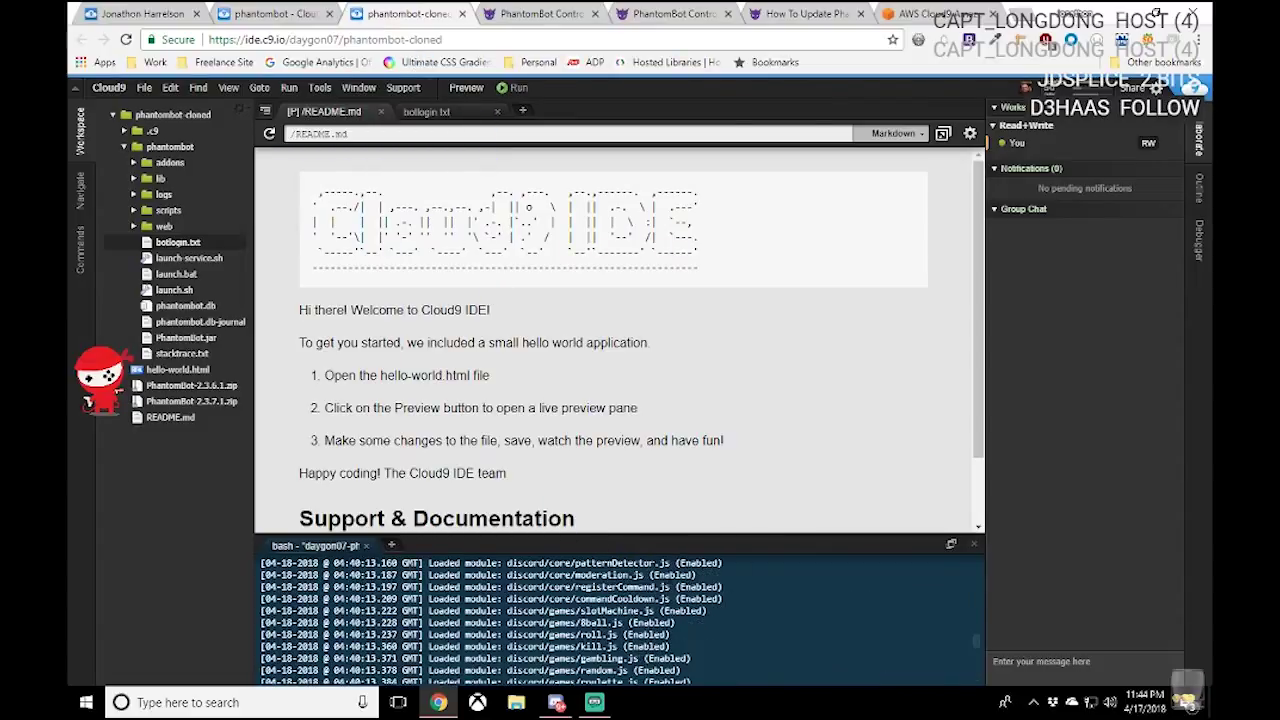
{"action": "scroll", "coordinate": [675, 578], "scroll_direction": "up", "scroll_amount": 5}
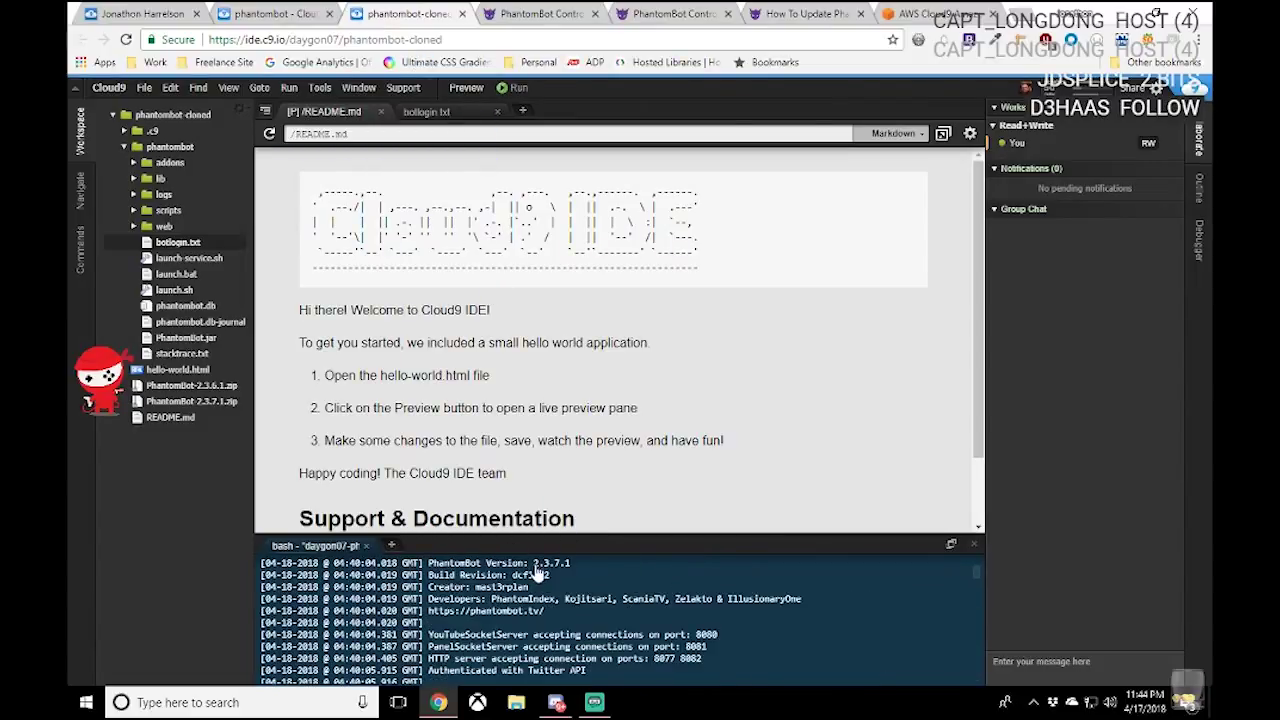
{"action": "scroll", "coordinate": [560, 574], "scroll_direction": "down", "scroll_amount": 5}
{"action": "scroll", "coordinate": [620, 590], "scroll_direction": "down", "scroll_amount": 10}
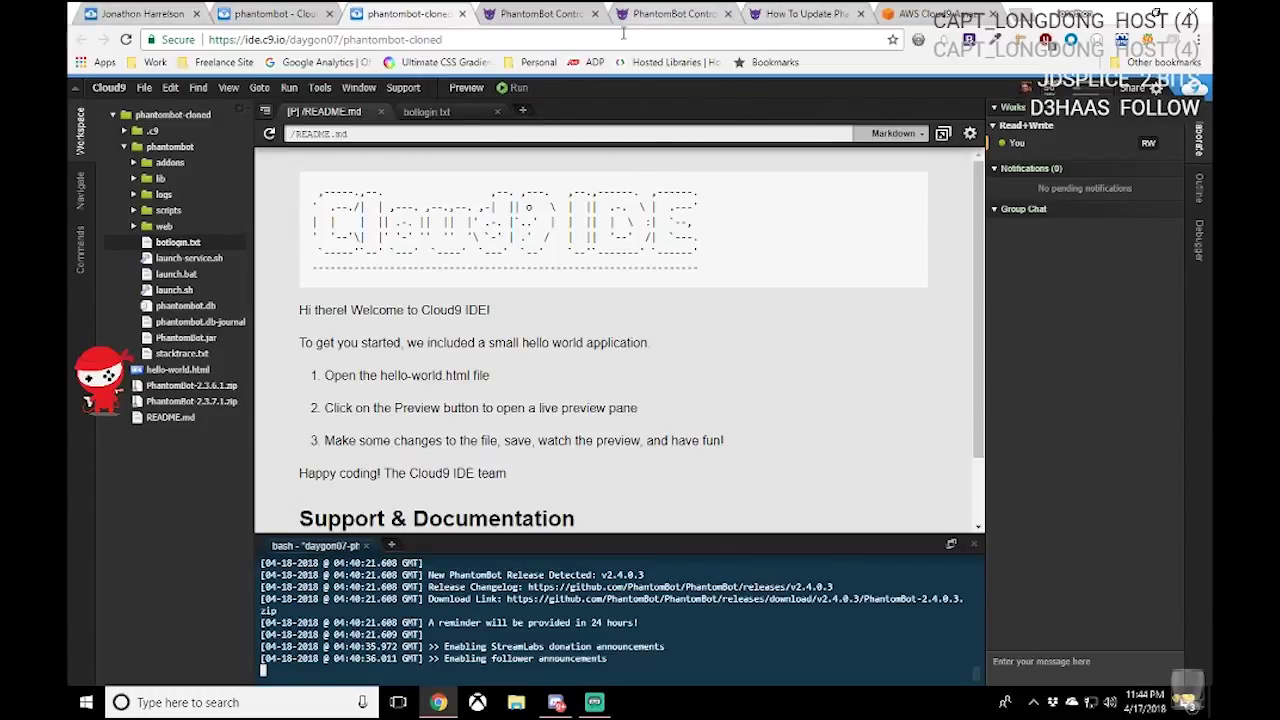
{"action": "left_click", "coordinate": [542, 16]}
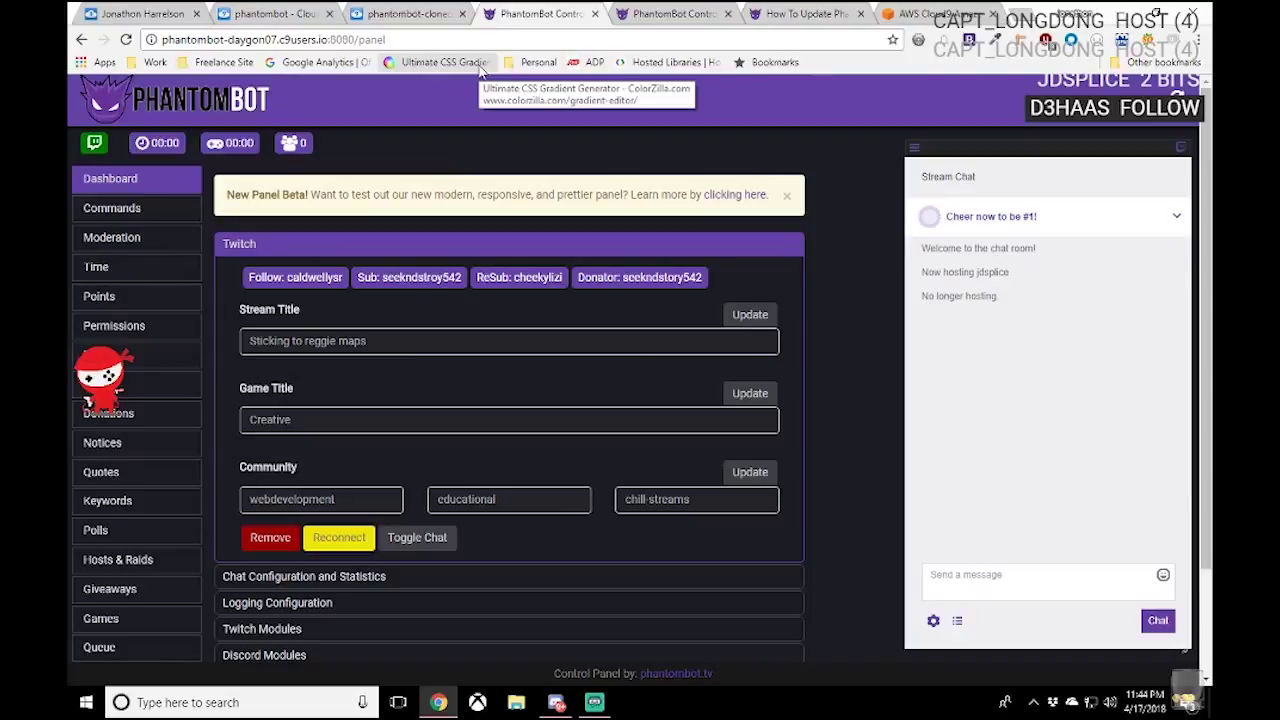
{"action": "scroll", "coordinate": [562, 178], "scroll_direction": "down", "scroll_amount": 2}
{"action": "scroll", "coordinate": [562, 178], "scroll_direction": "up", "scroll_amount": 2}
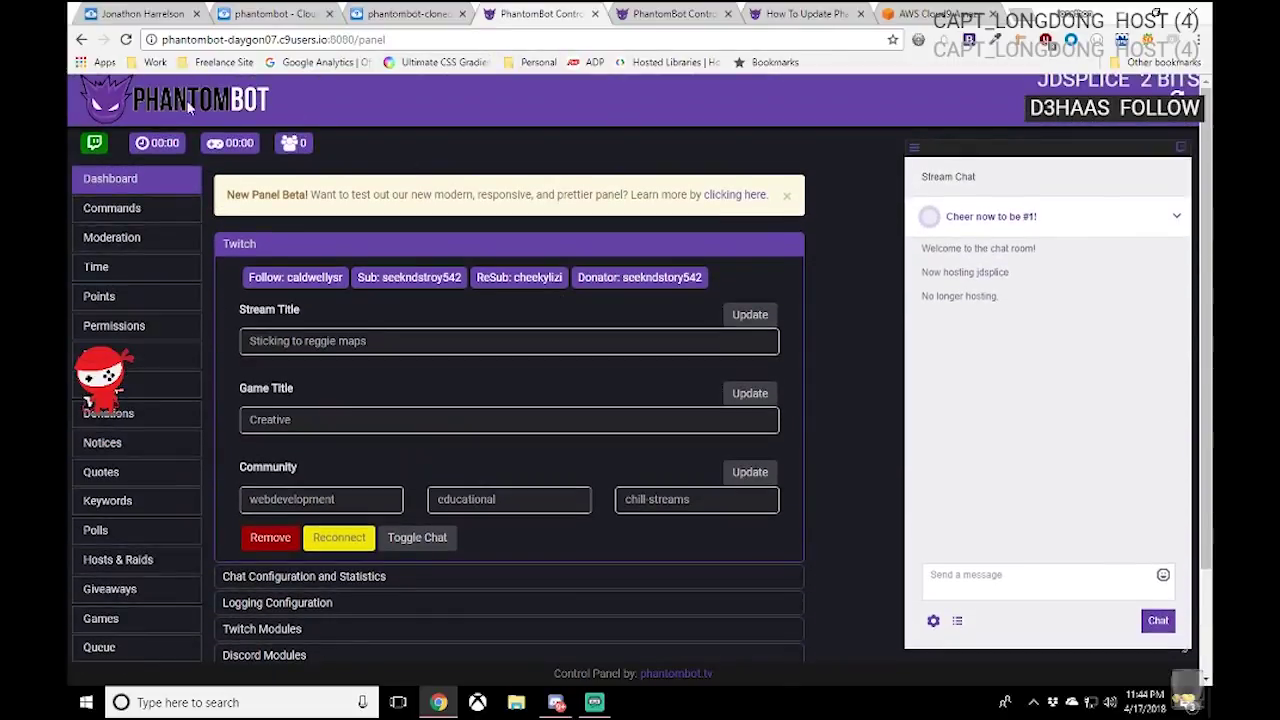
{"action": "left_click", "coordinate": [634, 20]}
{"action": "left_click", "coordinate": [520, 22]}
{"action": "left_click", "coordinate": [665, 14]}
{"action": "left_click", "coordinate": [565, 20]}
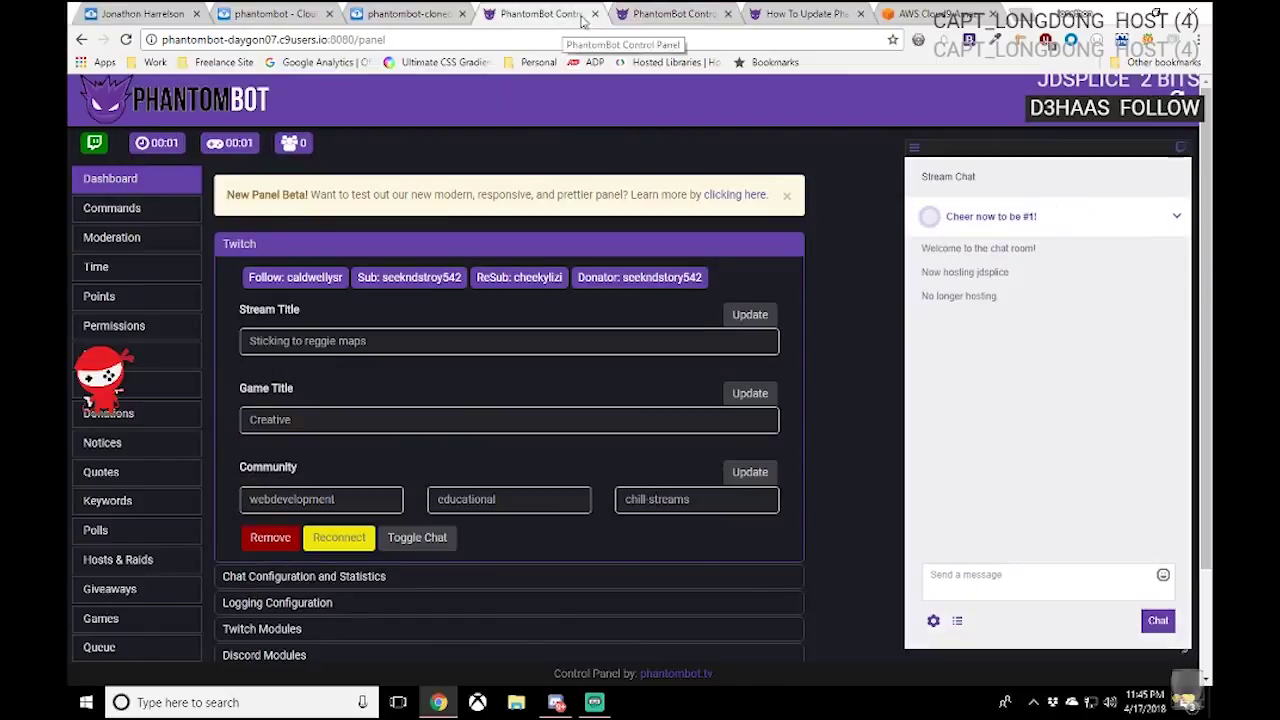
{"action": "key", "text": "ctrl+Tab"}
{"action": "left_click", "coordinate": [578, 18]}
{"action": "key", "text": "ctrl+Tab"}
{"action": "left_click", "coordinate": [578, 18]}
{"action": "key", "text": "ctrl+Tab"}
{"action": "left_click", "coordinate": [590, 16]}
{"action": "key", "text": "ctrl+Tab"}
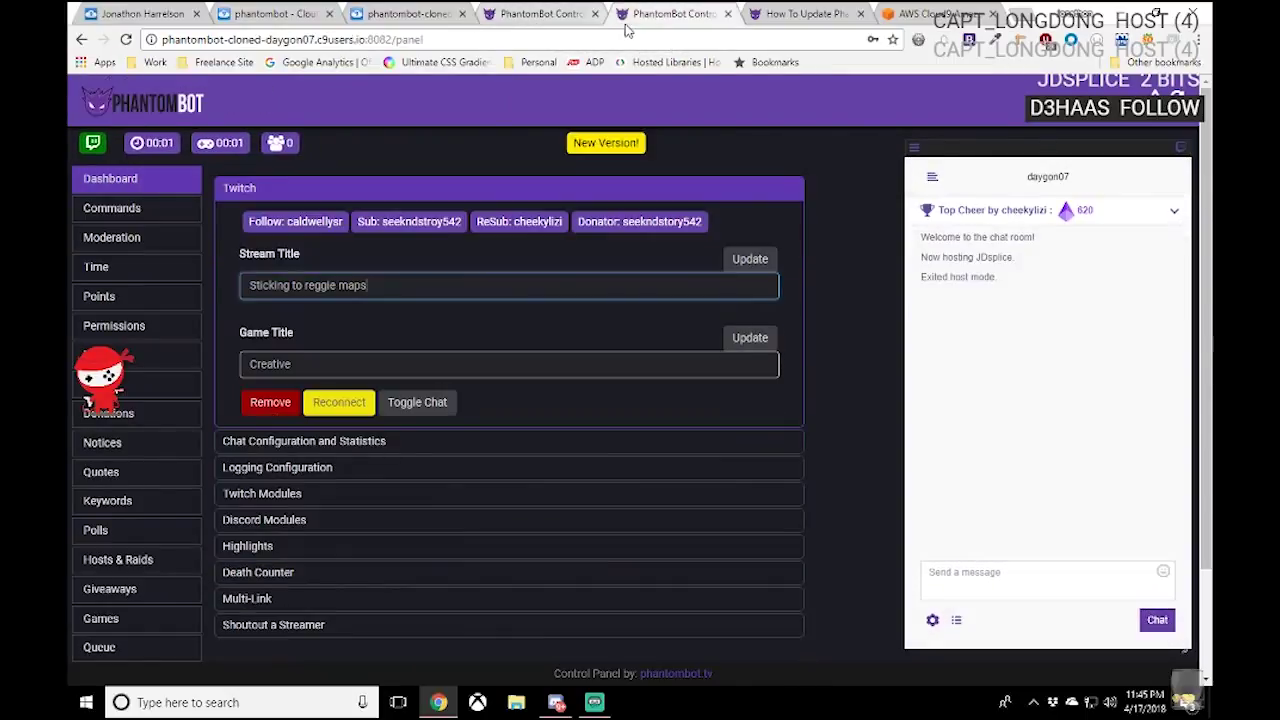
{"action": "left_click", "coordinate": [548, 18]}
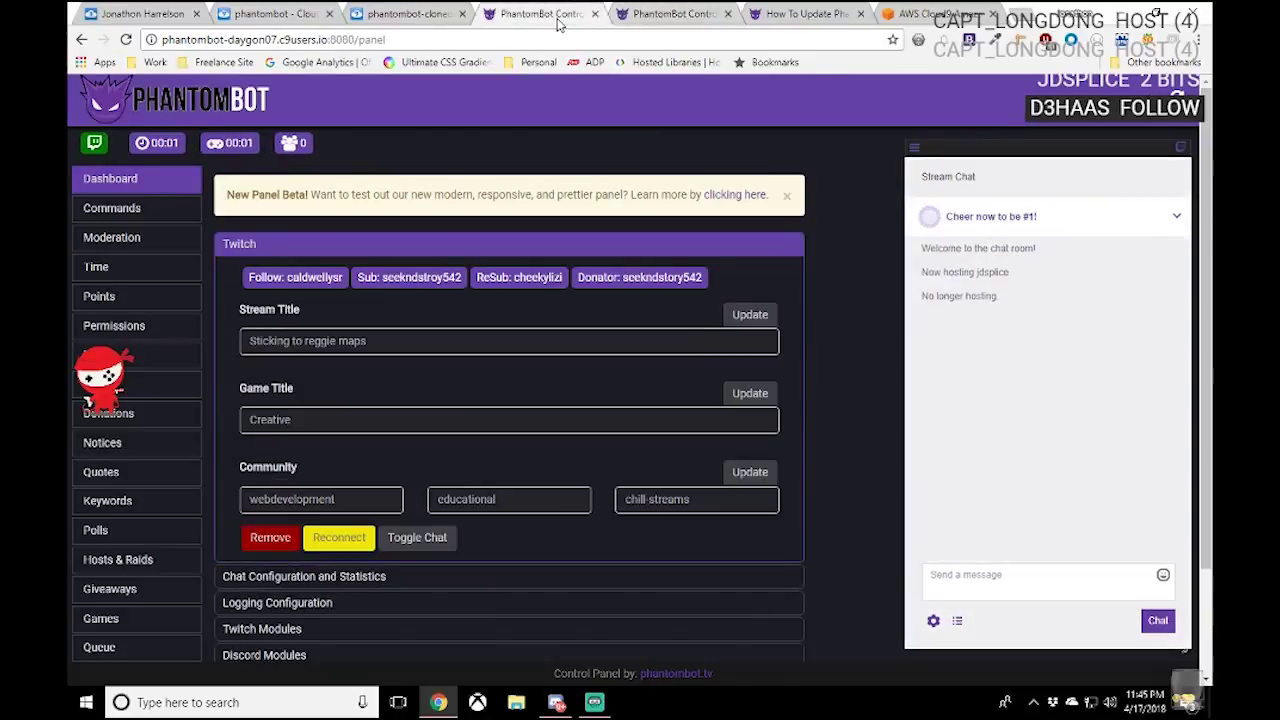
{"action": "scroll", "coordinate": [535, 190], "scroll_direction": "down", "scroll_amount": 2}
{"action": "scroll", "coordinate": [543, 180], "scroll_direction": "up", "scroll_amount": 2}
{"action": "left_click", "coordinate": [665, 14]}
{"action": "left_click", "coordinate": [562, 14]}
{"action": "left_click", "coordinate": [594, 14]}
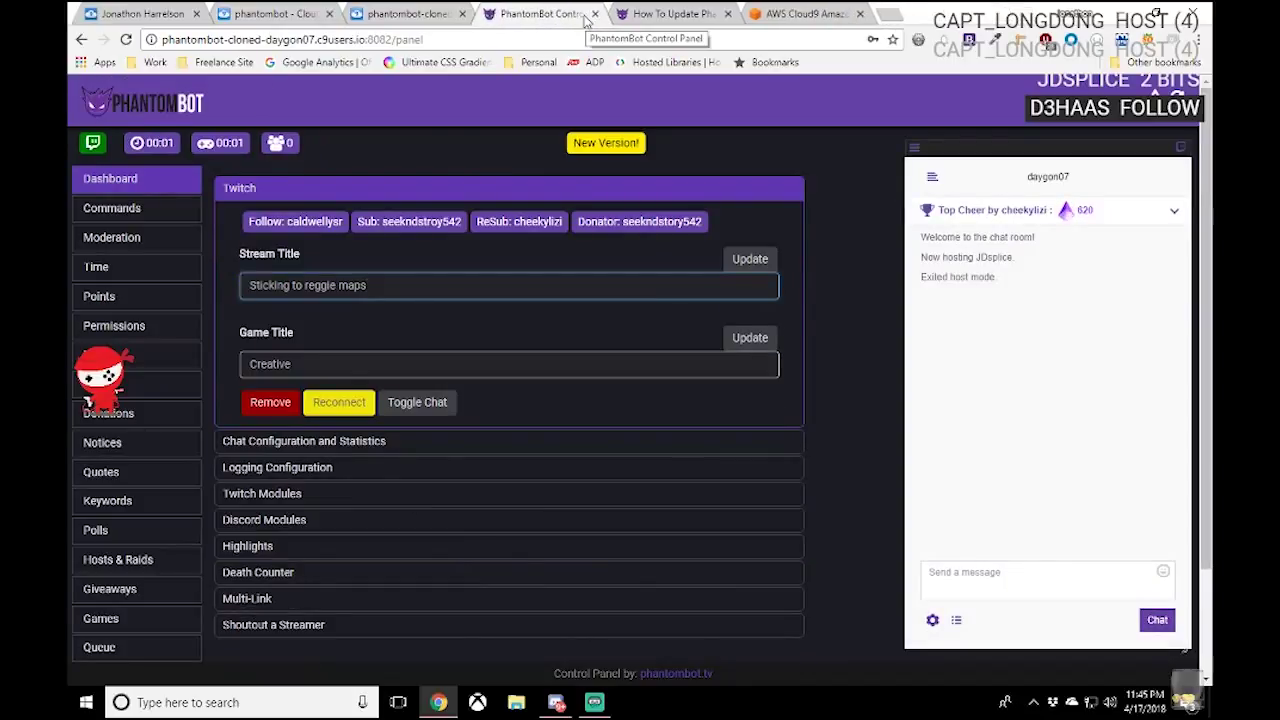
{"action": "key", "text": "ctrl+shift+t"}
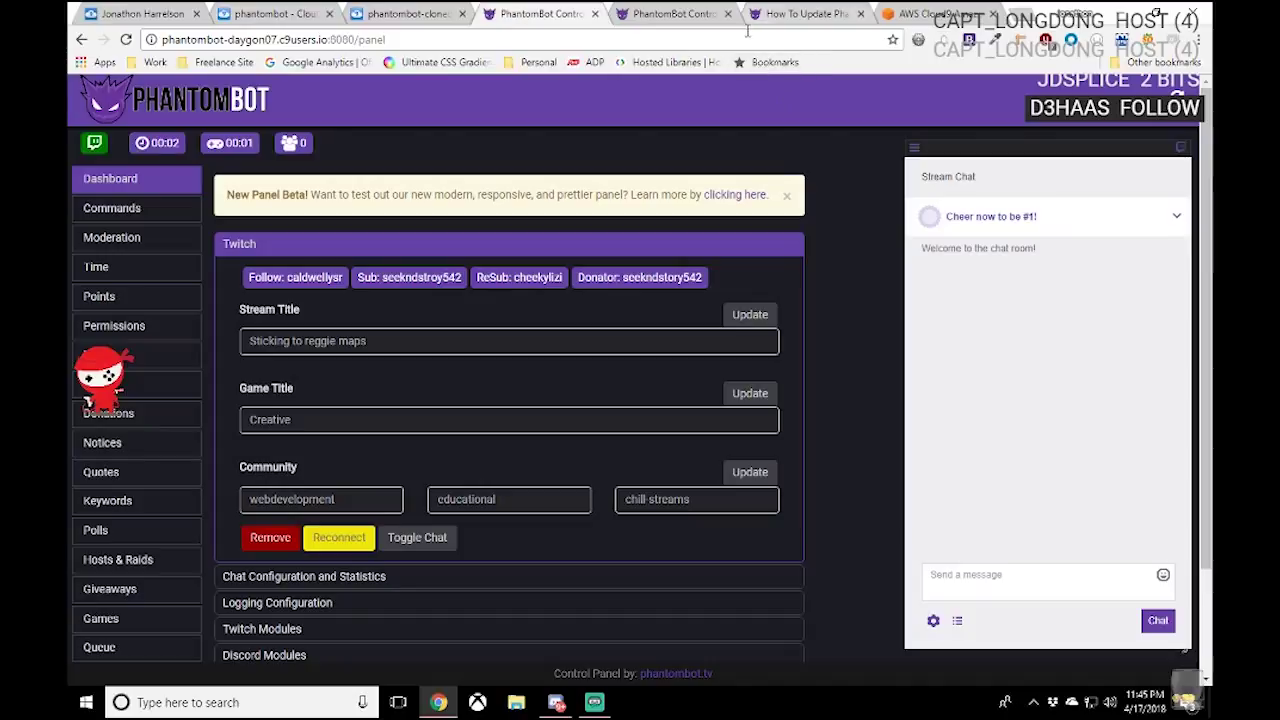
Step: Scroll the How To Update PhantomBot guide to its Linux steps
{"action": "left_click", "coordinate": [786, 18]}
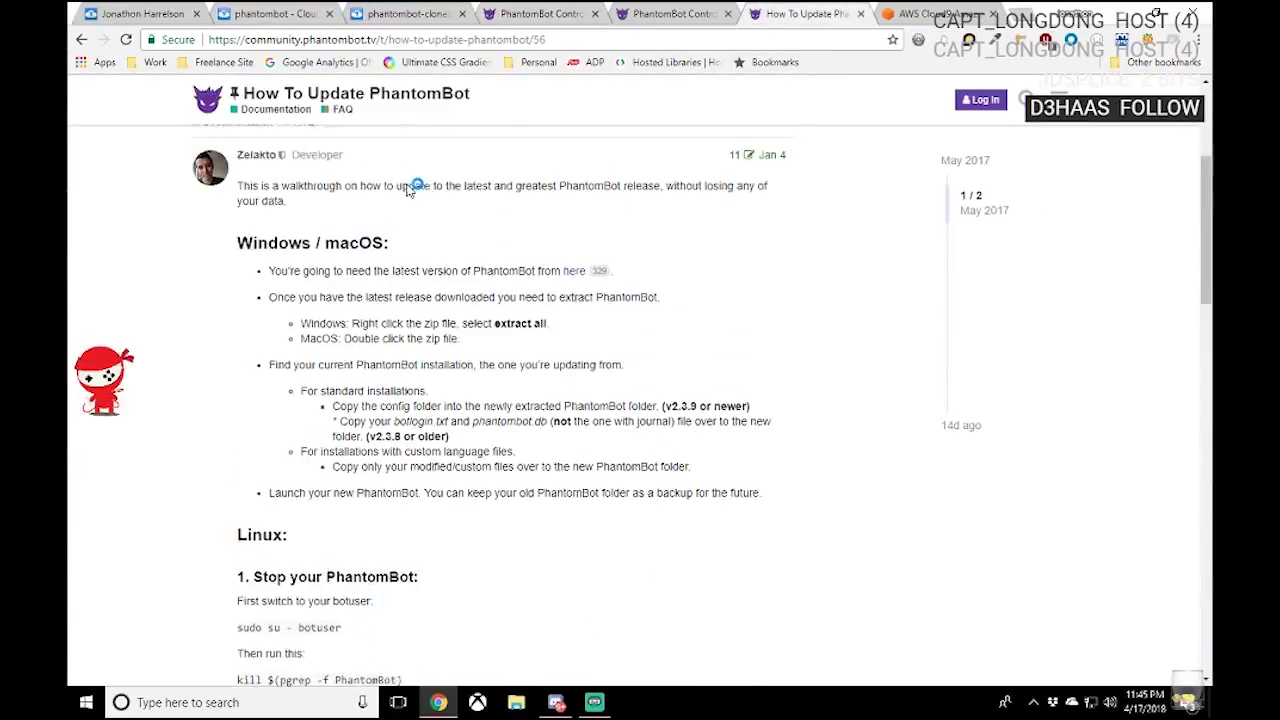
{"action": "scroll", "coordinate": [356, 200], "scroll_direction": "down", "scroll_amount": 10}
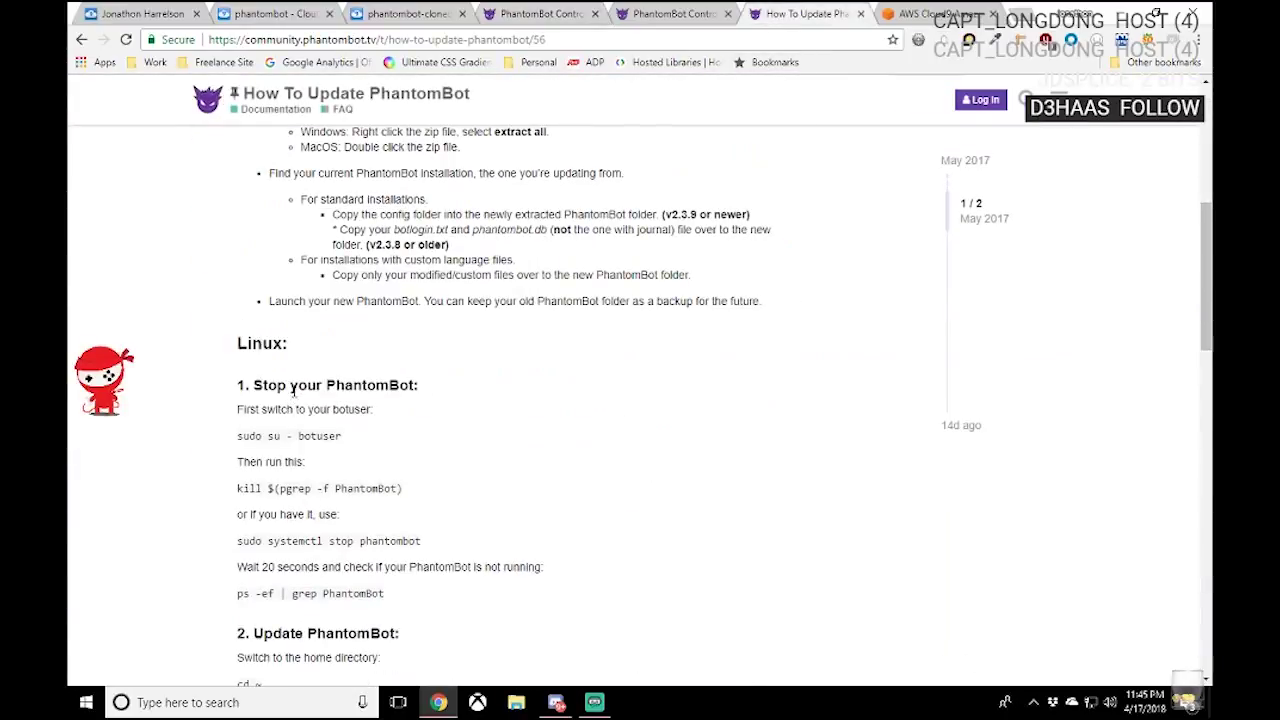
{"action": "scroll", "coordinate": [520, 390], "scroll_direction": "down", "scroll_amount": 4}
{"action": "scroll", "coordinate": [566, 400], "scroll_direction": "up", "scroll_amount": 6}
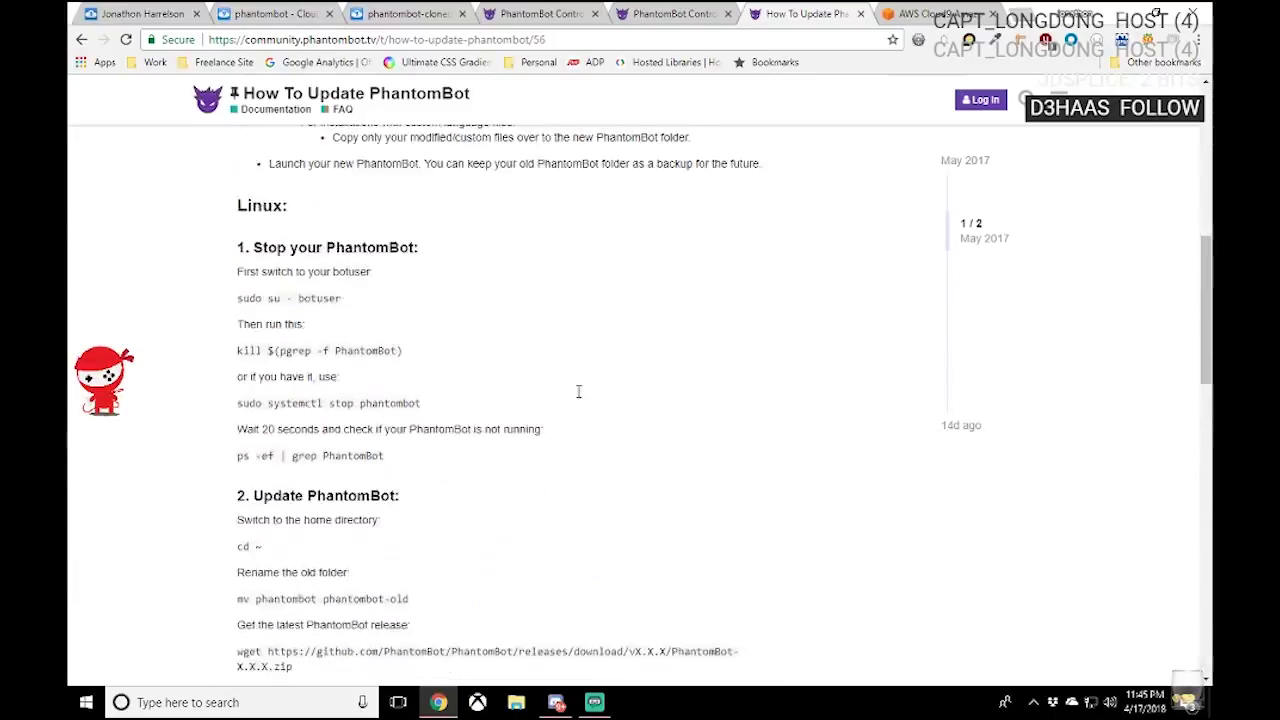
{"action": "scroll", "coordinate": [592, 392], "scroll_direction": "down", "scroll_amount": 2}
{"action": "scroll", "coordinate": [592, 392], "scroll_direction": "up", "scroll_amount": 2}
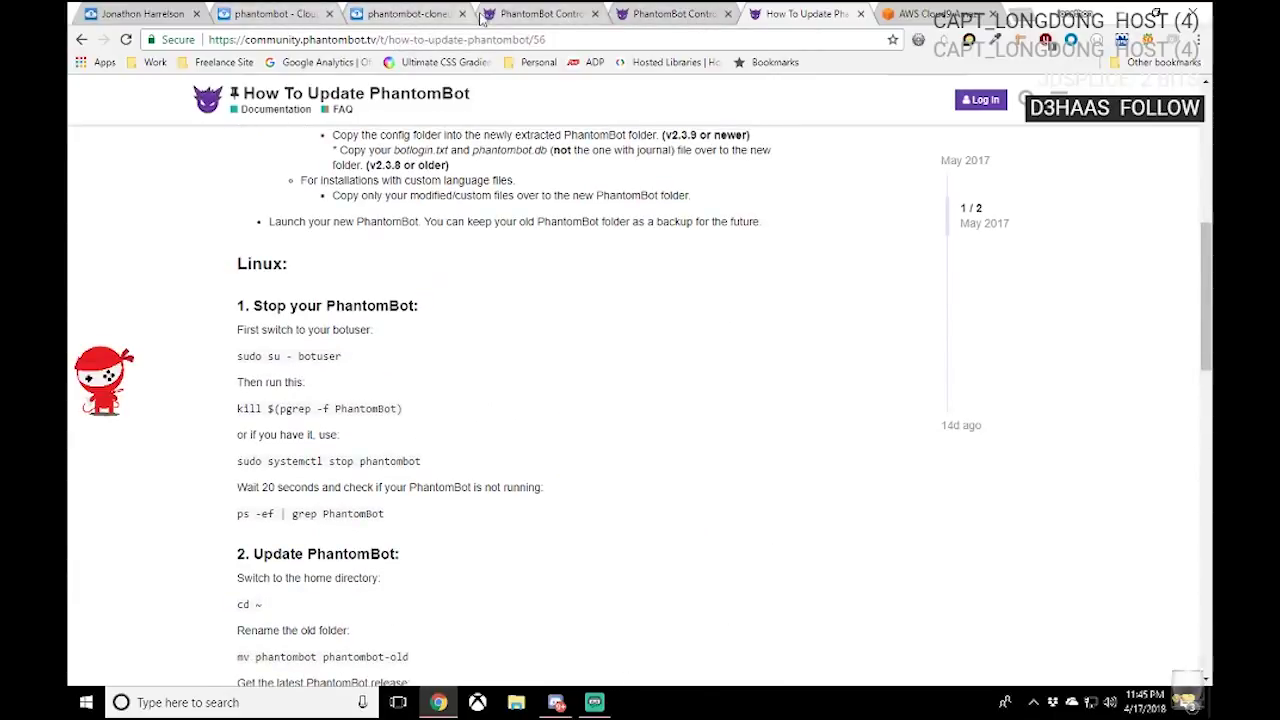
Step: Check both Cloud9 workspaces, highlight 'Stop your PhantomBot' in the guide, and return to phantombot-cloned
{"action": "left_click", "coordinate": [280, 14]}
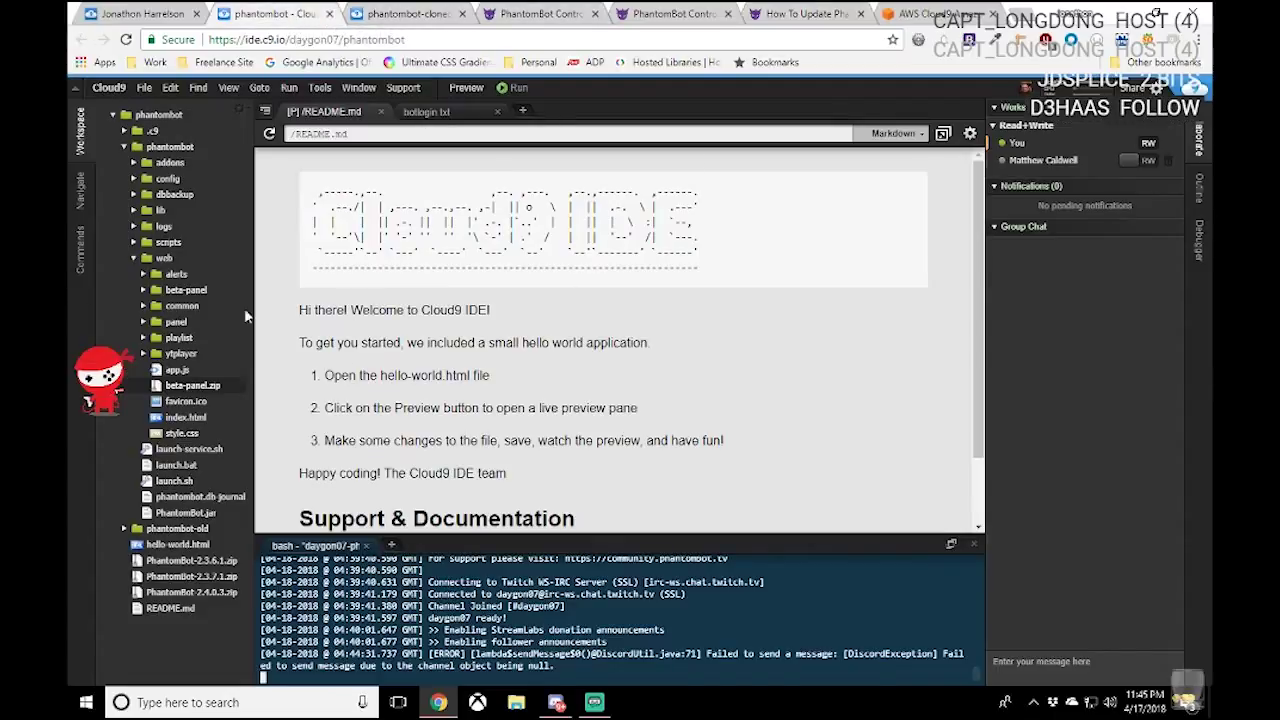
{"action": "left_click", "coordinate": [406, 18]}
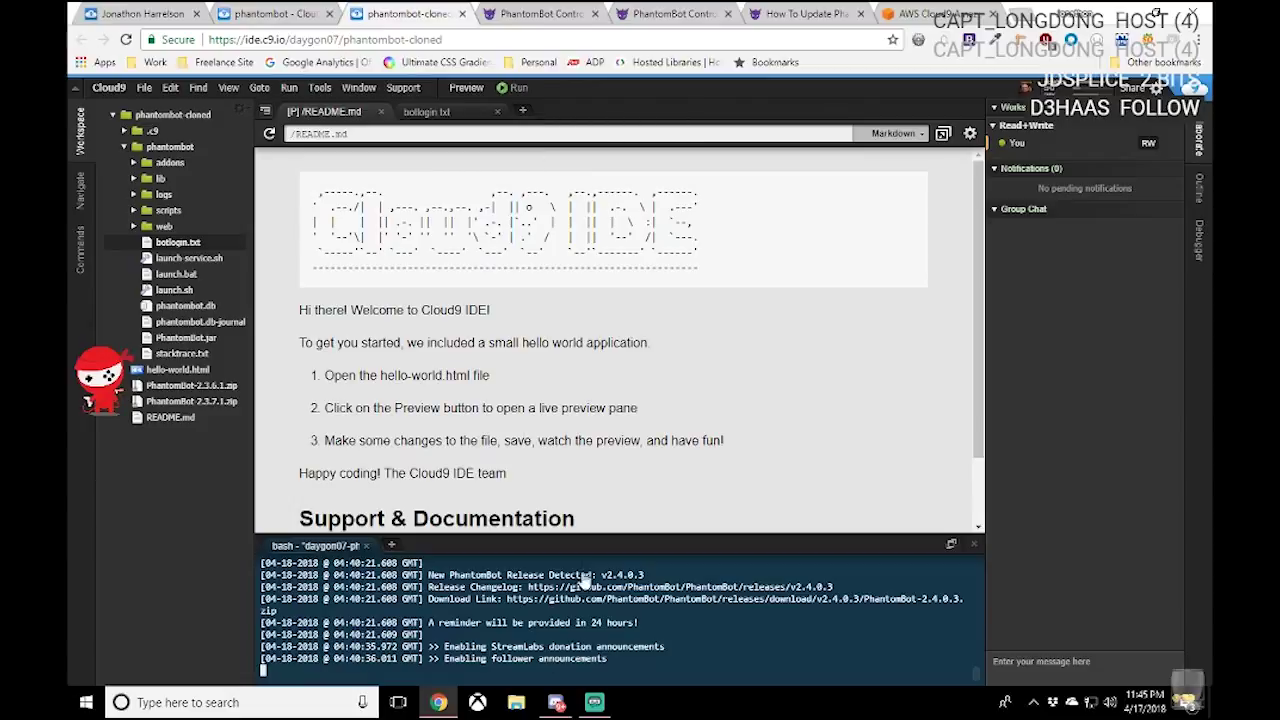
{"action": "left_click", "coordinate": [805, 14]}
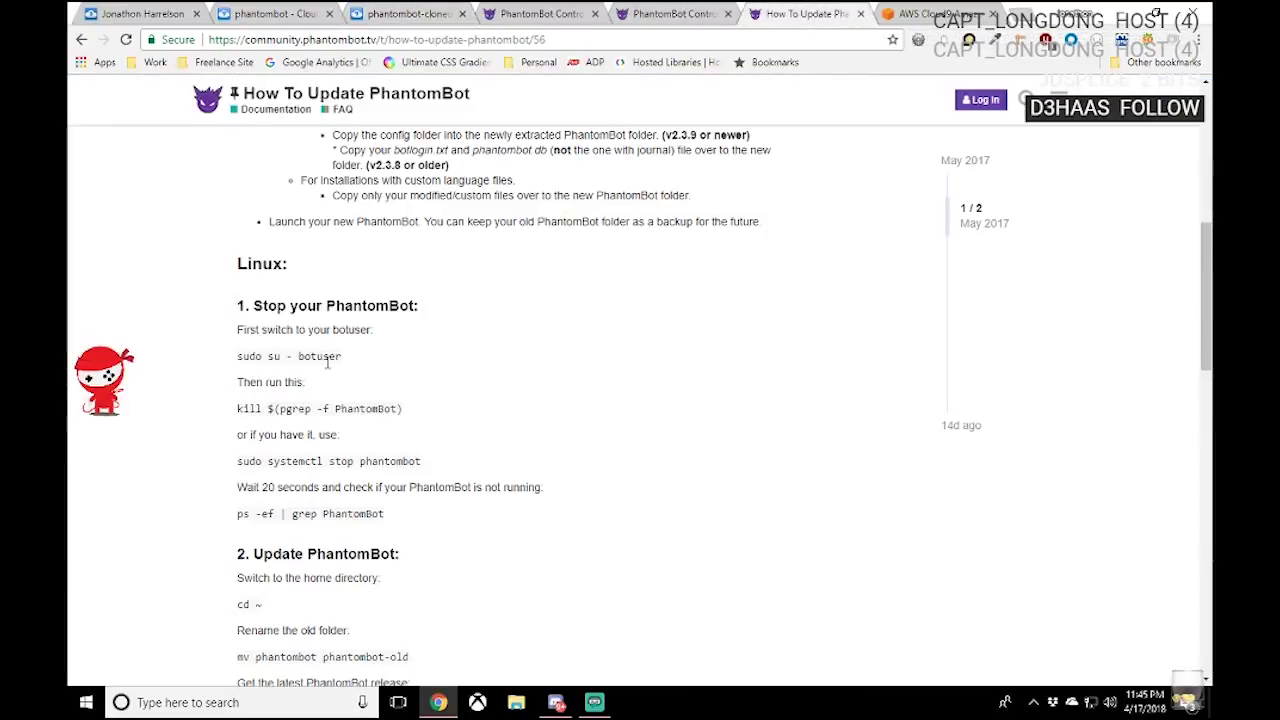
{"action": "left_click_drag", "start_coordinate": [252, 306], "coordinate": [420, 308]}
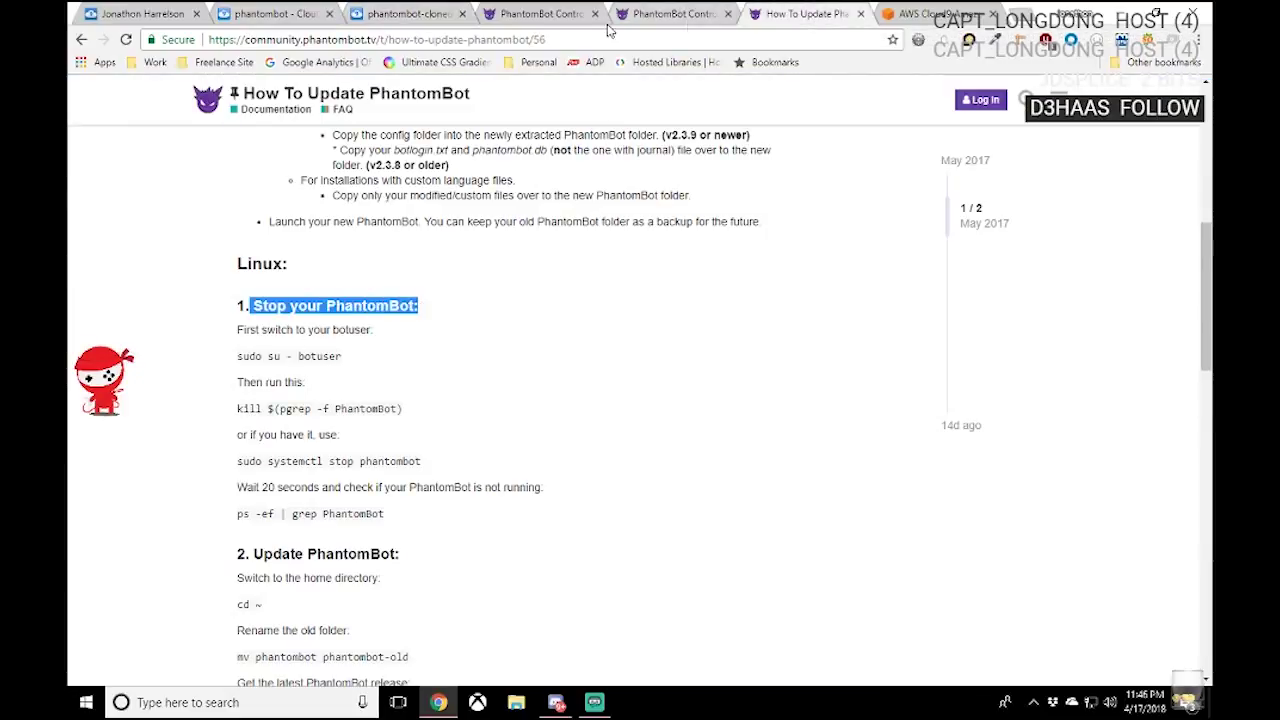
{"action": "left_click", "coordinate": [408, 14]}
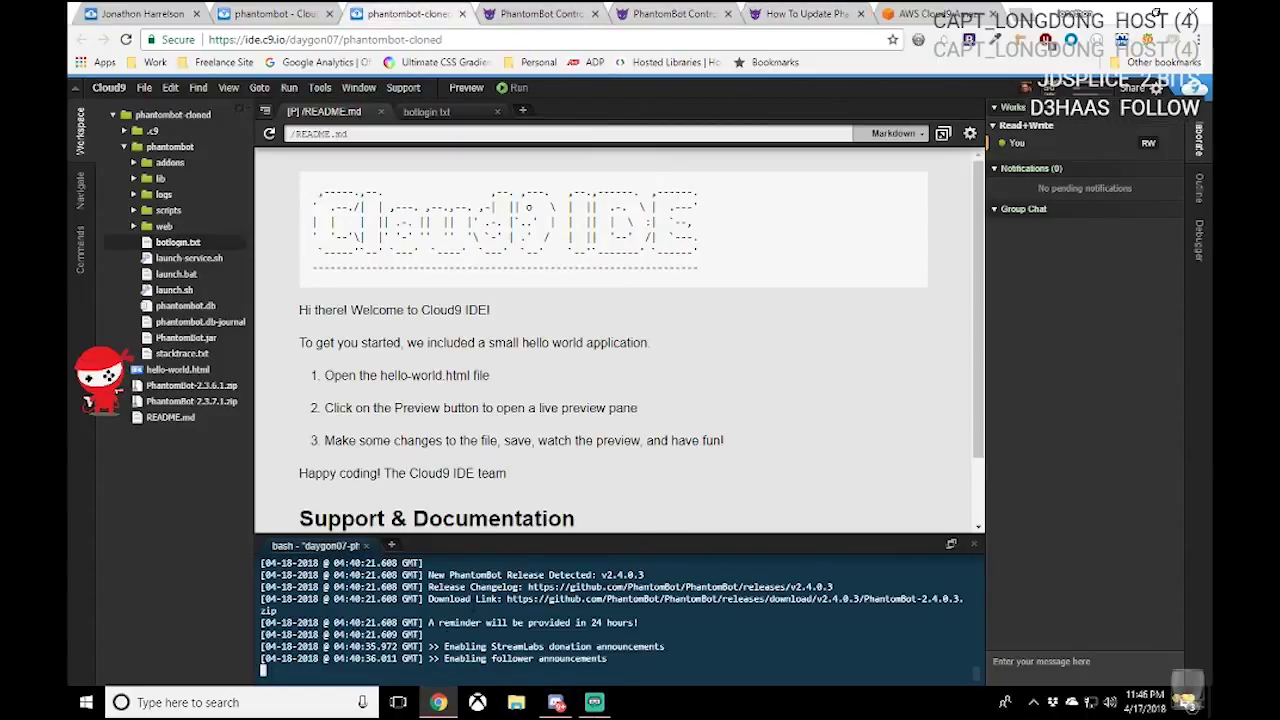
Step: Stop PhantomBot with Ctrl+C and highlight the returned shell prompt
{"action": "key", "text": "ctrl+c"}
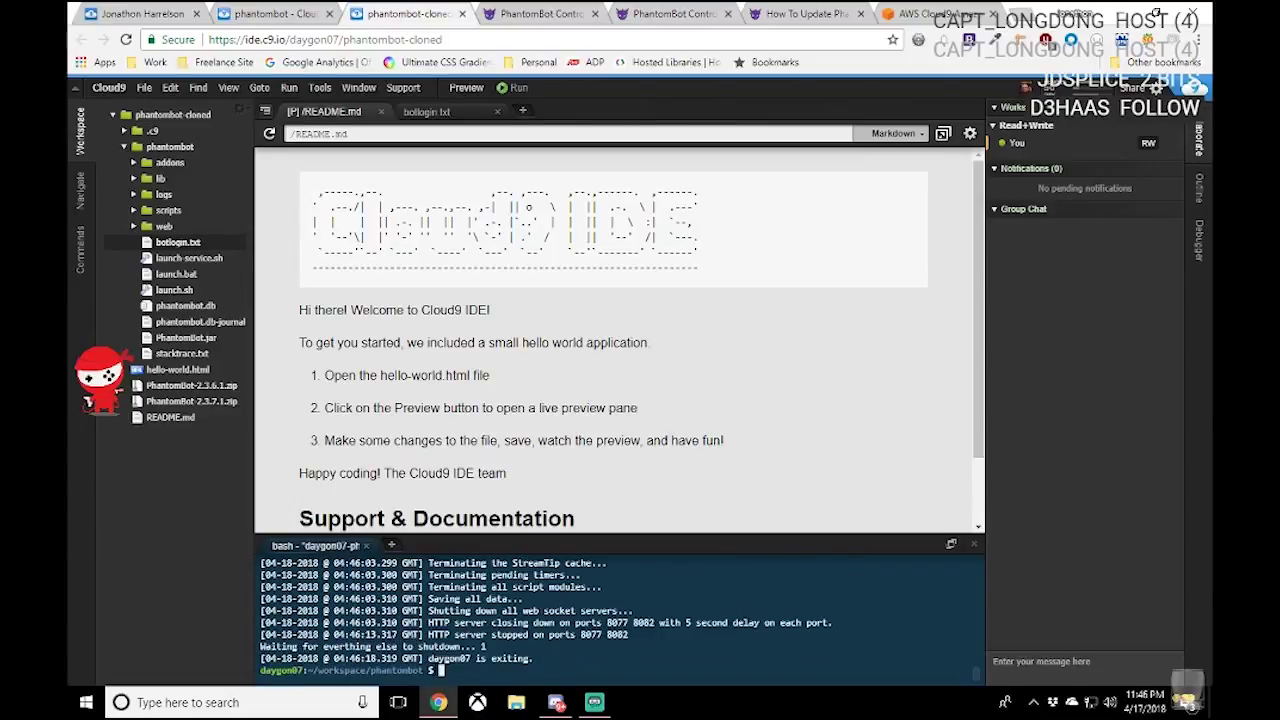
{"action": "left_click_drag", "start_coordinate": [259, 670], "coordinate": [476, 674]}
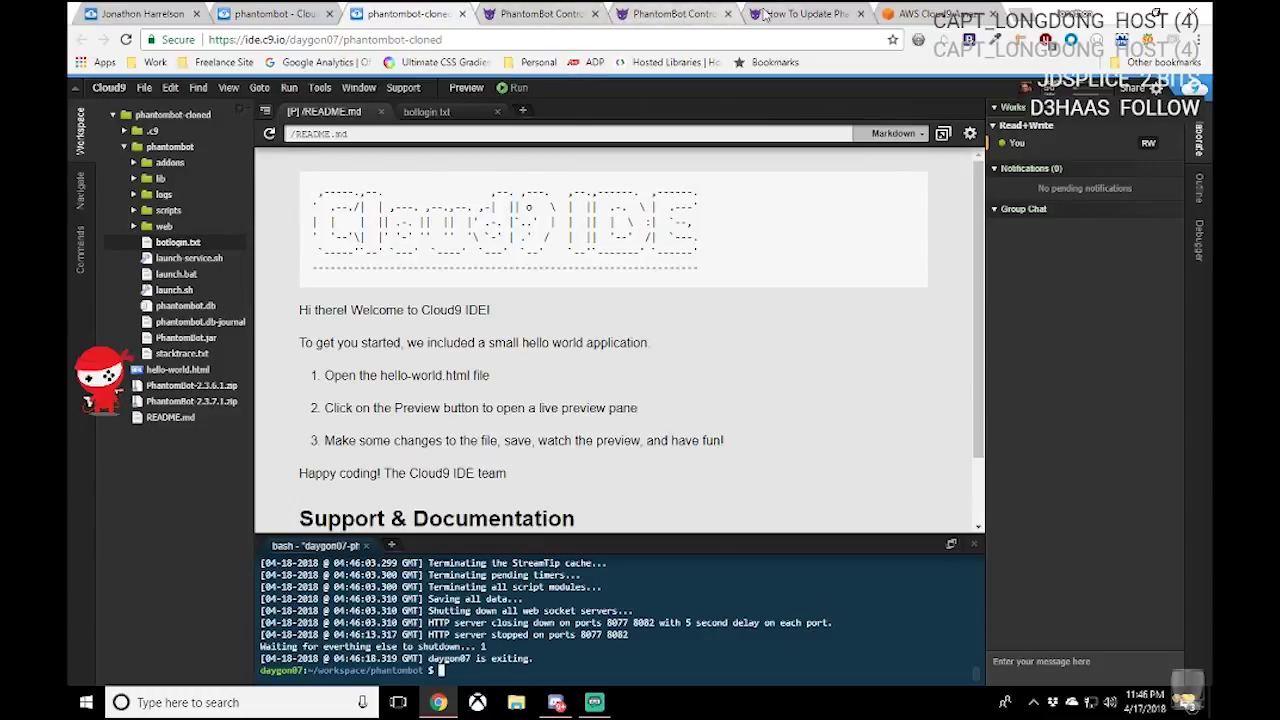
Step: Review the guide's Stop PhantomBot steps, highlighting and then clearing them
{"action": "left_click", "coordinate": [805, 14]}
{"action": "scroll", "coordinate": [296, 150], "scroll_direction": "down", "scroll_amount": 3}
{"action": "scroll", "coordinate": [320, 190], "scroll_direction": "up", "scroll_amount": 1}
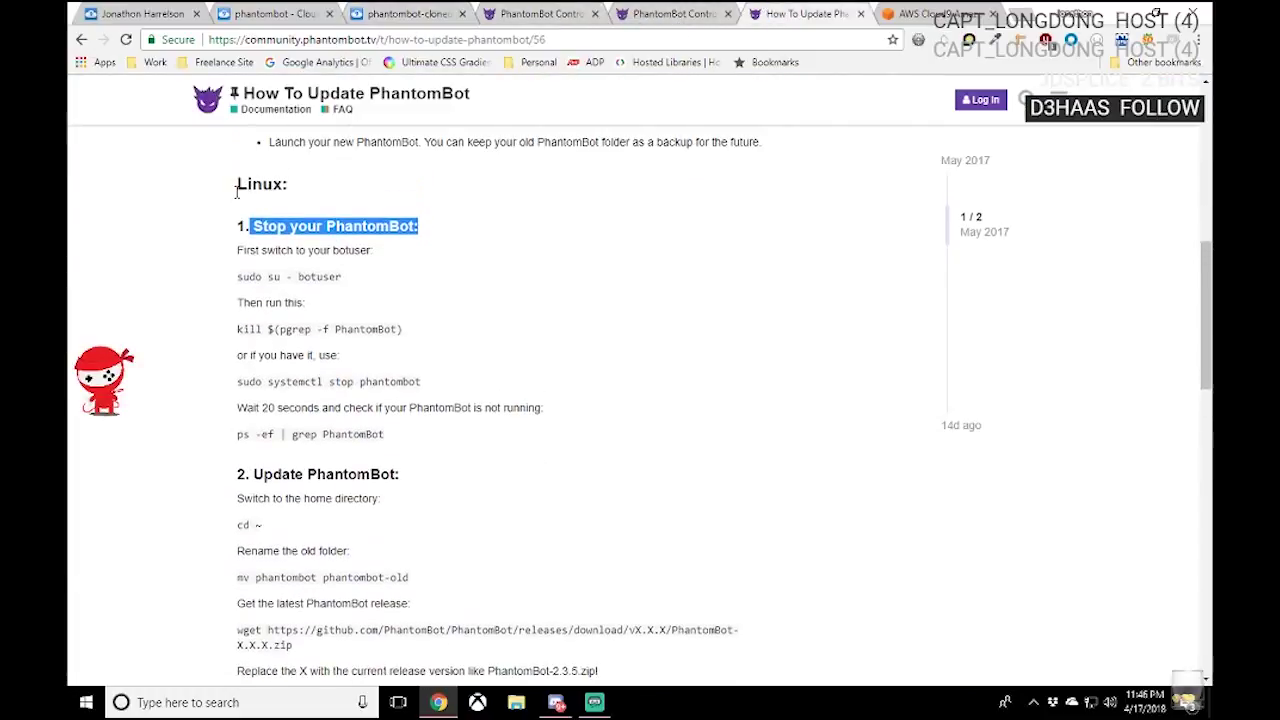
{"action": "left_click_drag", "start_coordinate": [240, 184], "coordinate": [403, 449]}
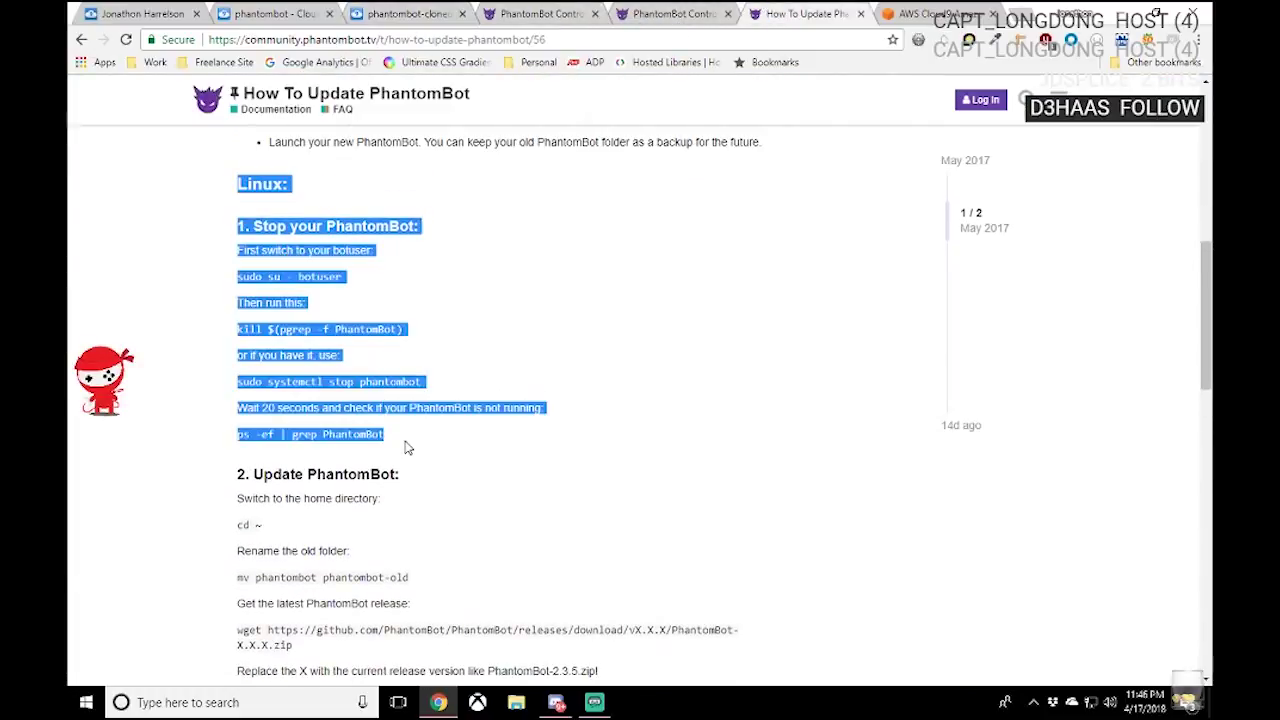
{"action": "left_click", "coordinate": [520, 300]}
Step: Highlight the home-directory and rename-folder update steps, then return to phantombot-cloned
{"action": "scroll", "coordinate": [525, 297], "scroll_direction": "down", "scroll_amount": 3}
{"action": "scroll", "coordinate": [525, 297], "scroll_direction": "down", "scroll_amount": 2}
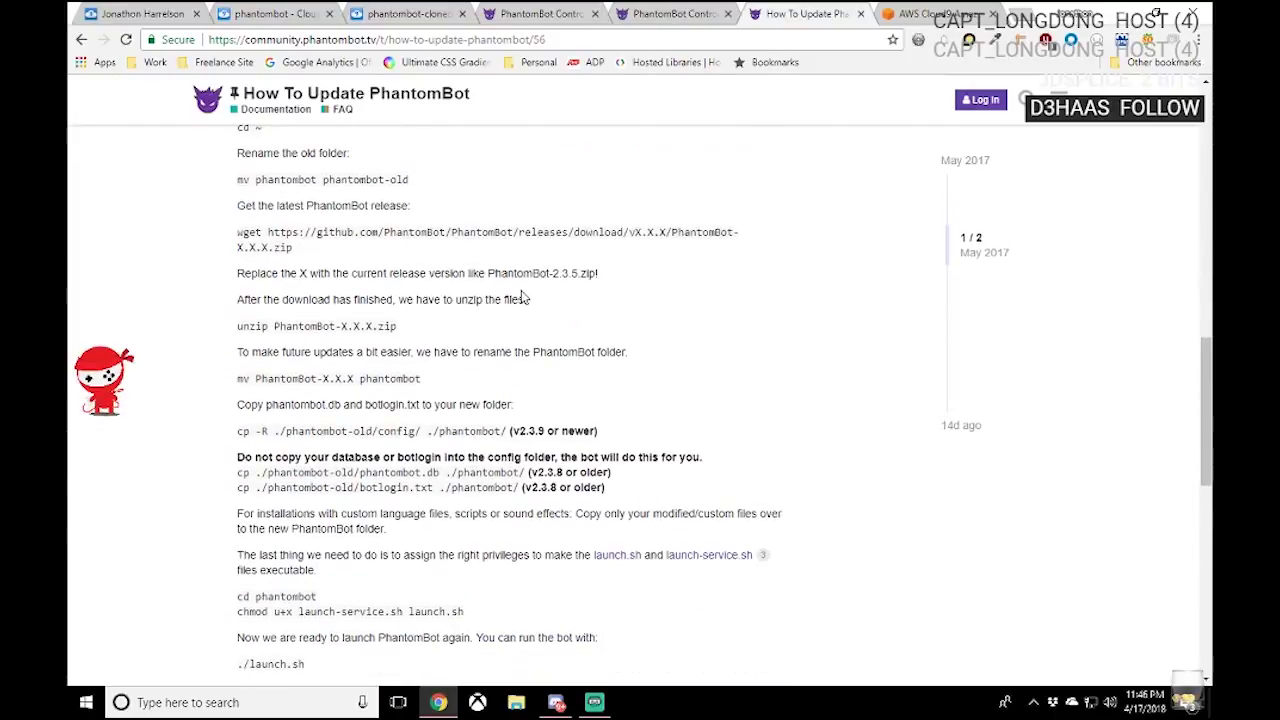
{"action": "scroll", "coordinate": [300, 205], "scroll_direction": "up", "scroll_amount": 1}
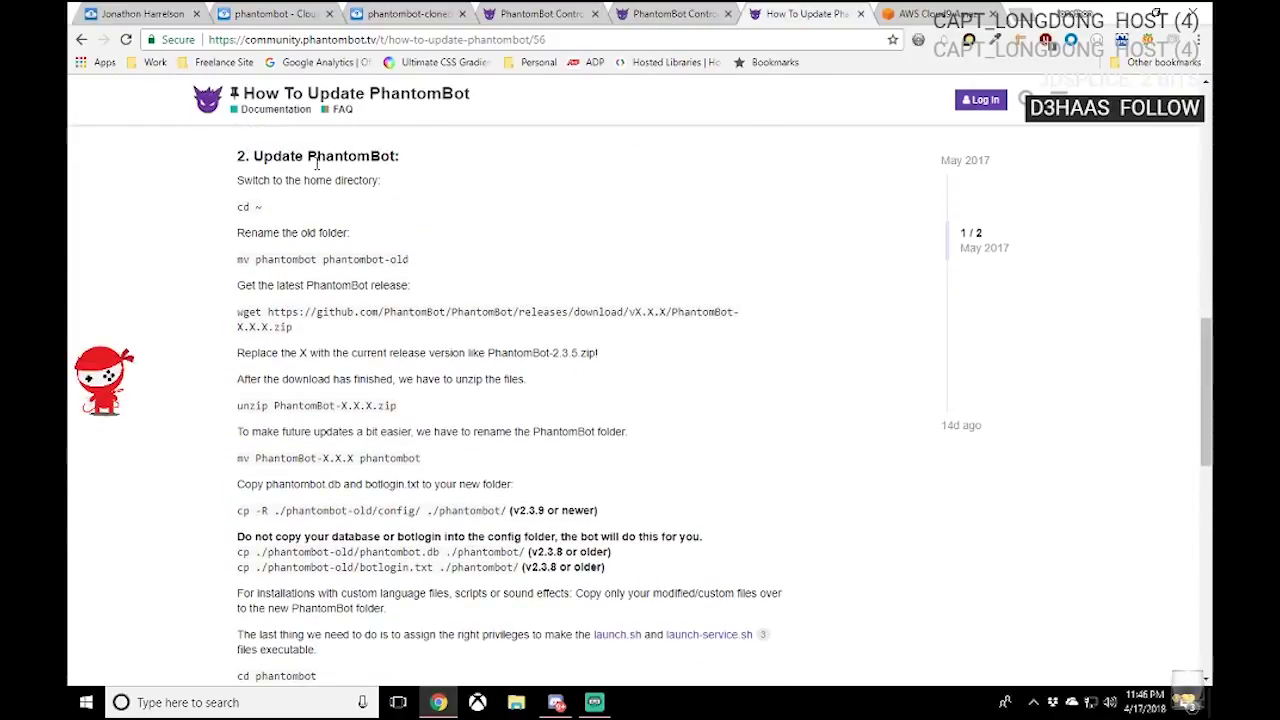
{"action": "left_click_drag", "start_coordinate": [237, 155], "coordinate": [412, 287]}
{"action": "left_click", "coordinate": [600, 506]}
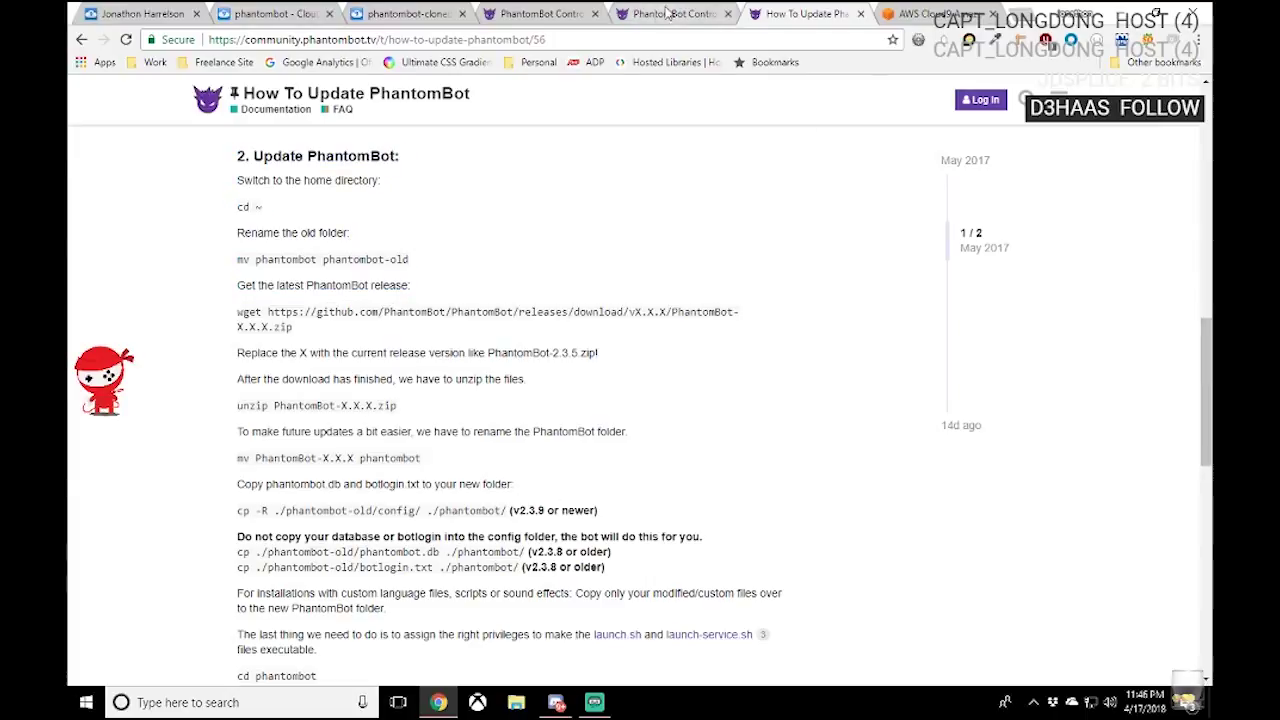
{"action": "left_click", "coordinate": [400, 13]}
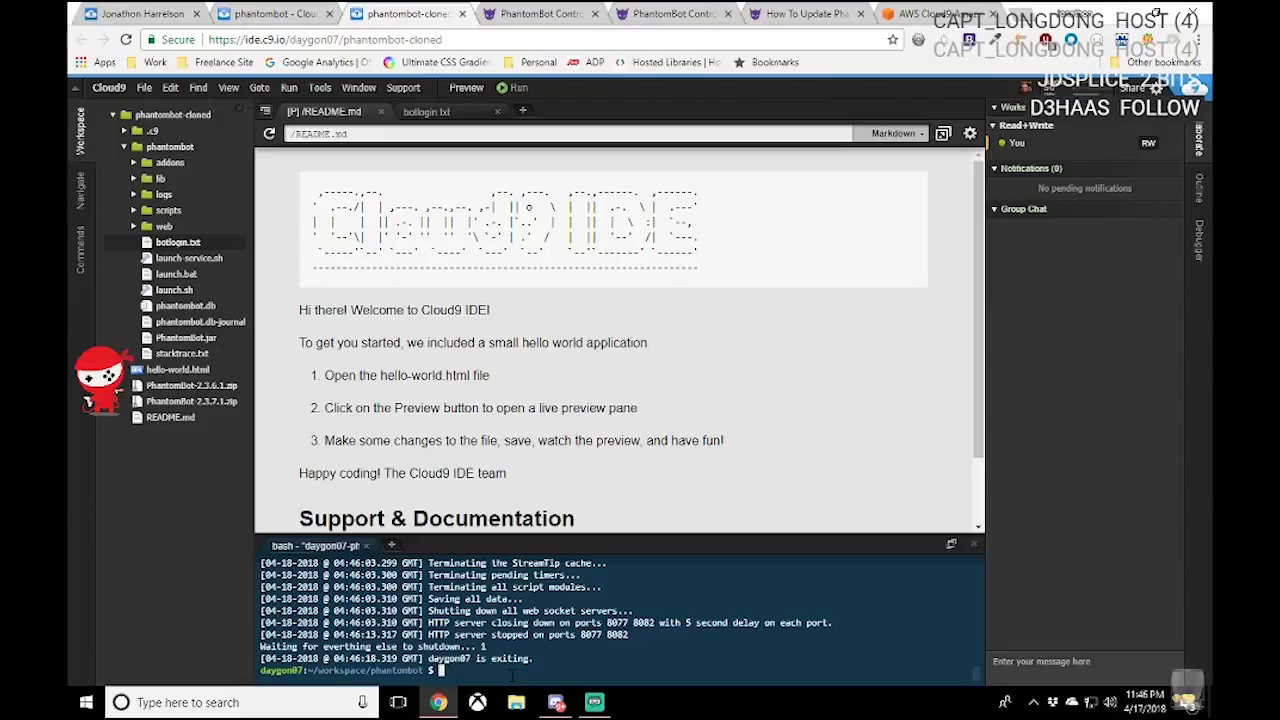
Step: Move the terminal up to ~/workspace with 'cd ..' and close the AWS Cloud9 tab
{"action": "type", "text": "cd .."}
{"action": "key", "text": "Return"}
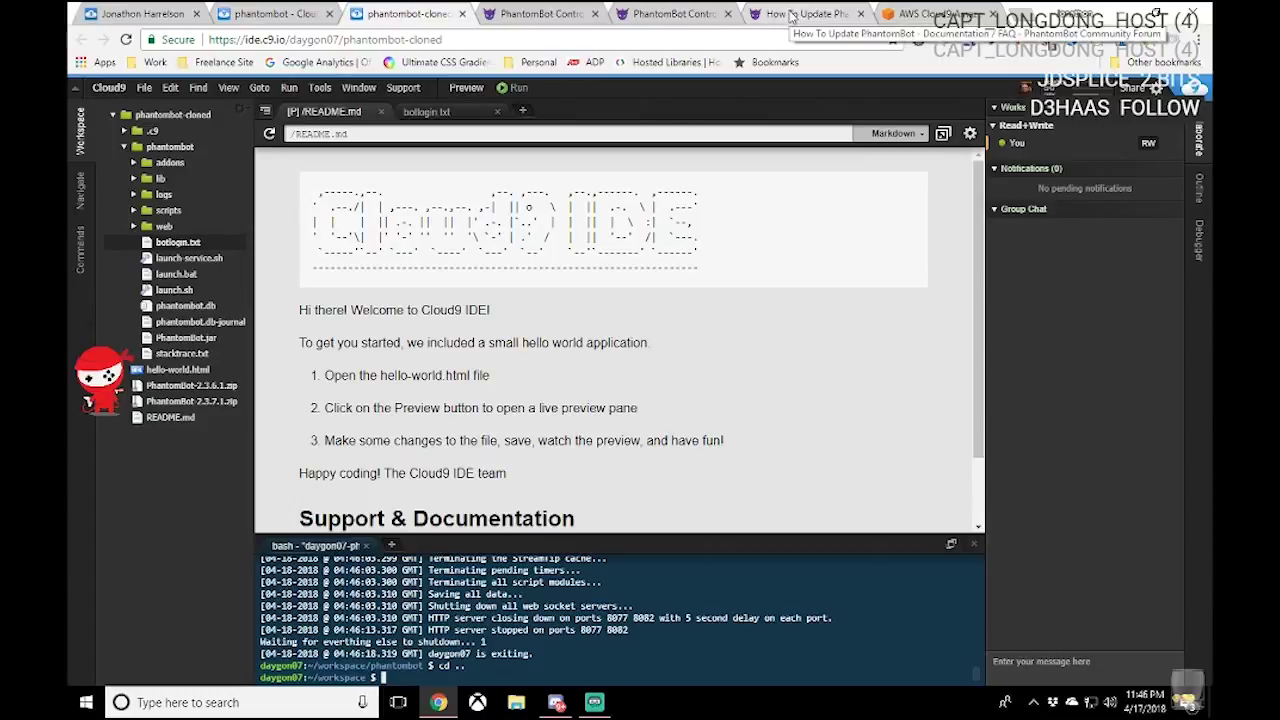
{"action": "left_click", "coordinate": [912, 16]}
{"action": "left_click", "coordinate": [994, 14]}
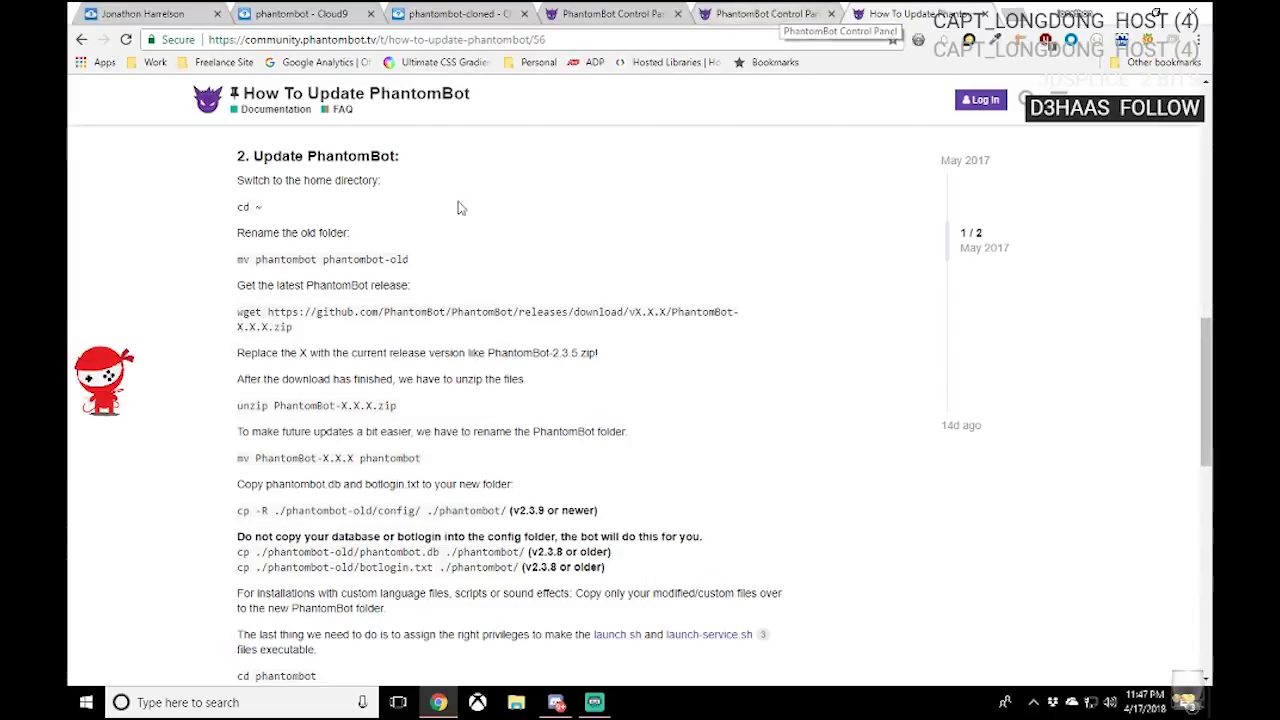
Step: Highlight the guide's wget download command and switch between the Control Panel and Cloud9 tabs
{"action": "left_click_drag", "start_coordinate": [237, 312], "coordinate": [264, 313]}
{"action": "left_click", "coordinate": [268, 316]}
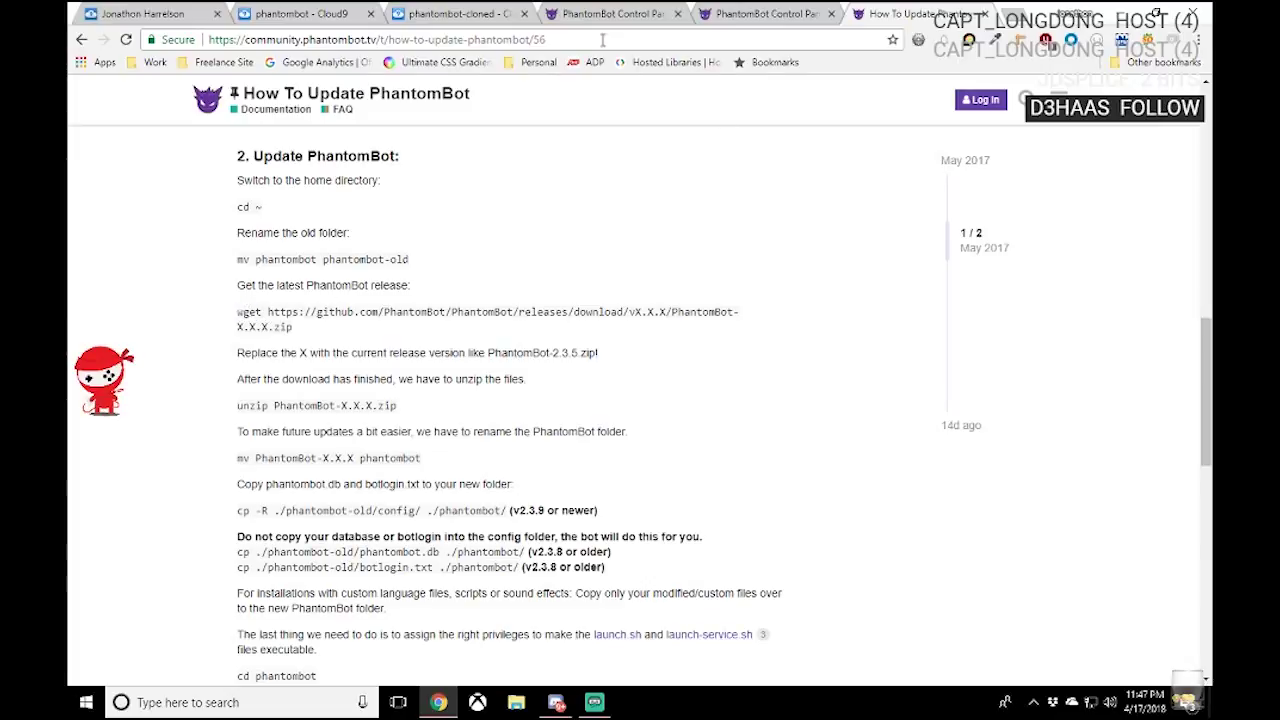
{"action": "left_click", "coordinate": [760, 14]}
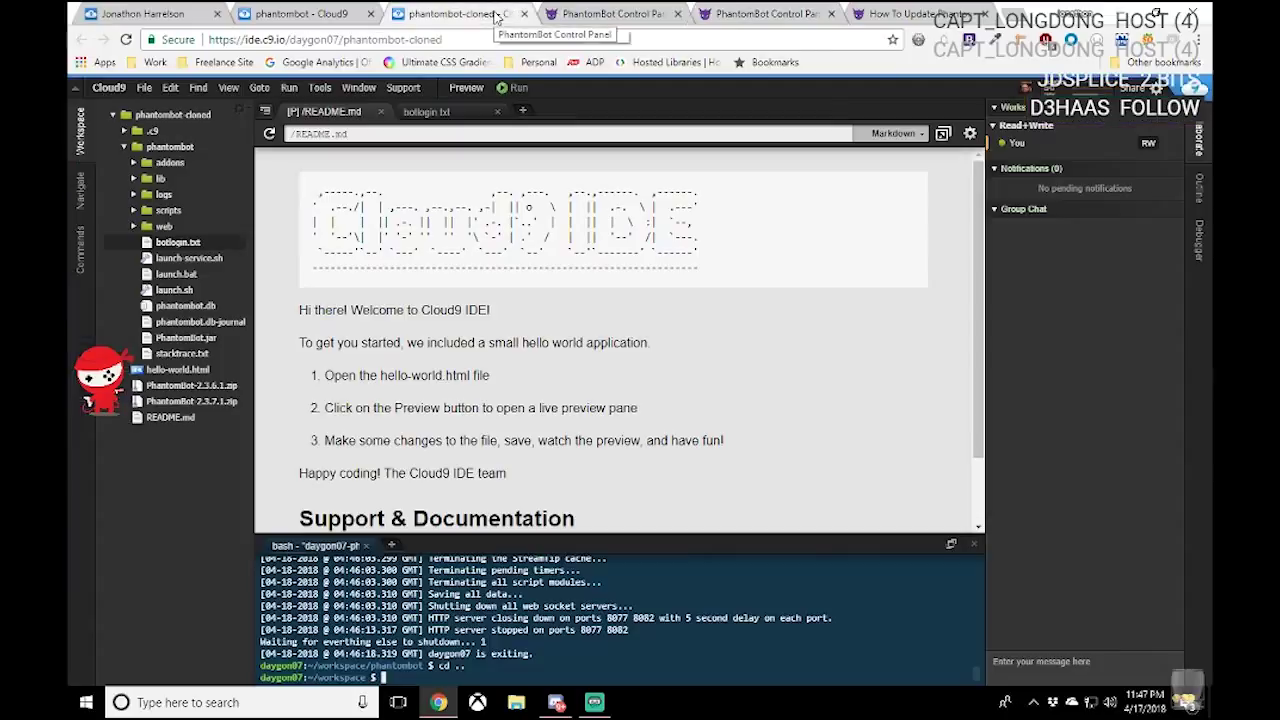
{"action": "left_click", "coordinate": [460, 14]}
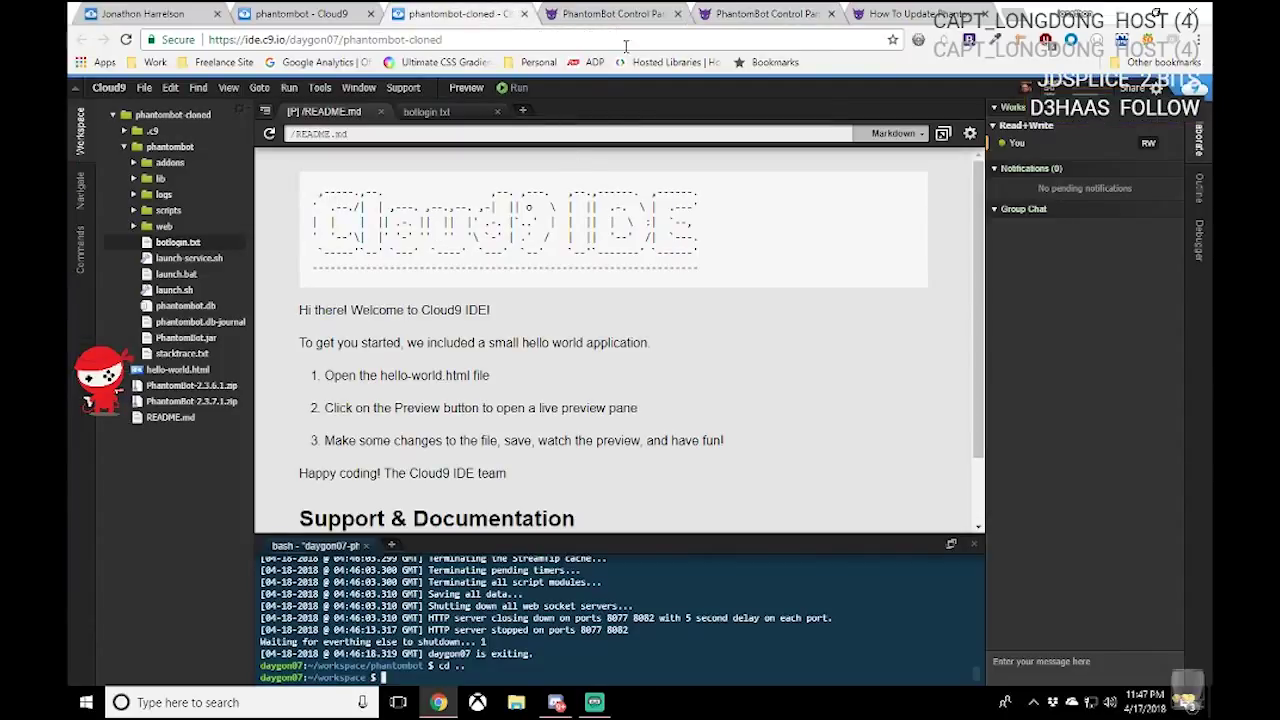
{"action": "left_click", "coordinate": [752, 14]}
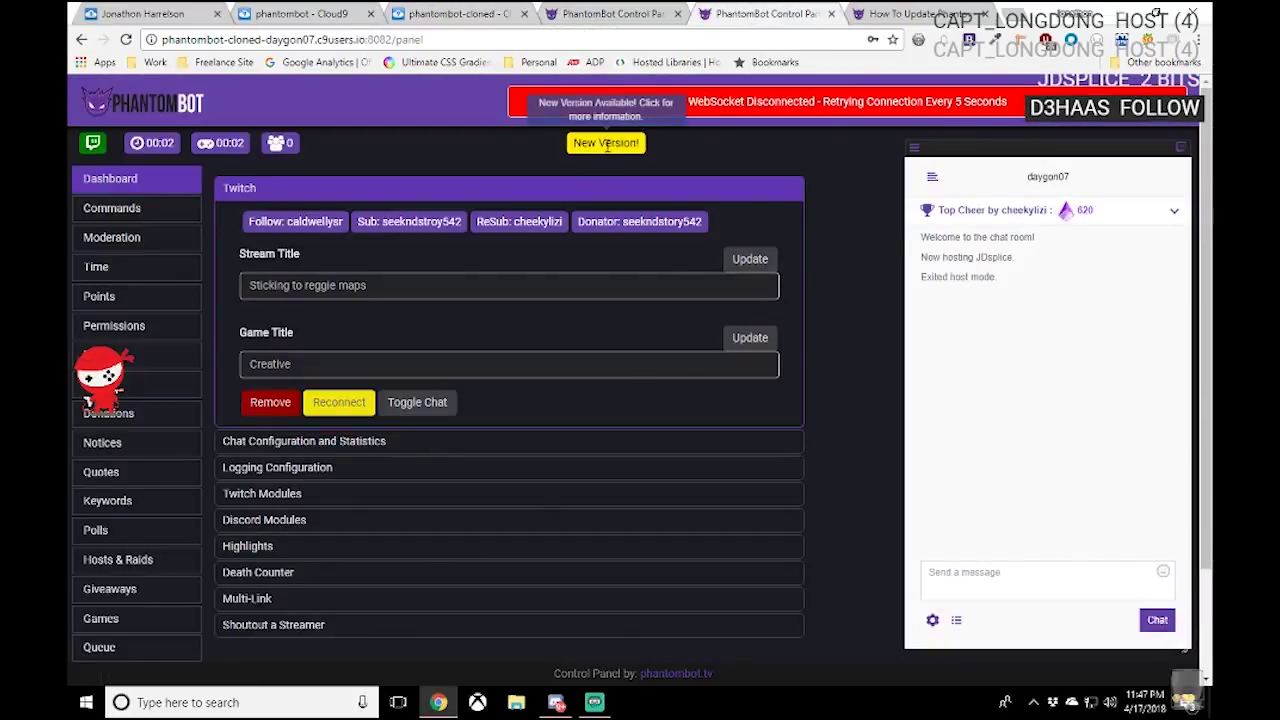
Step: Open the new-version details, copy the PhantomBot-2.4.0.3.zip download link, and return to Cloud9
{"action": "left_click", "coordinate": [607, 145]}
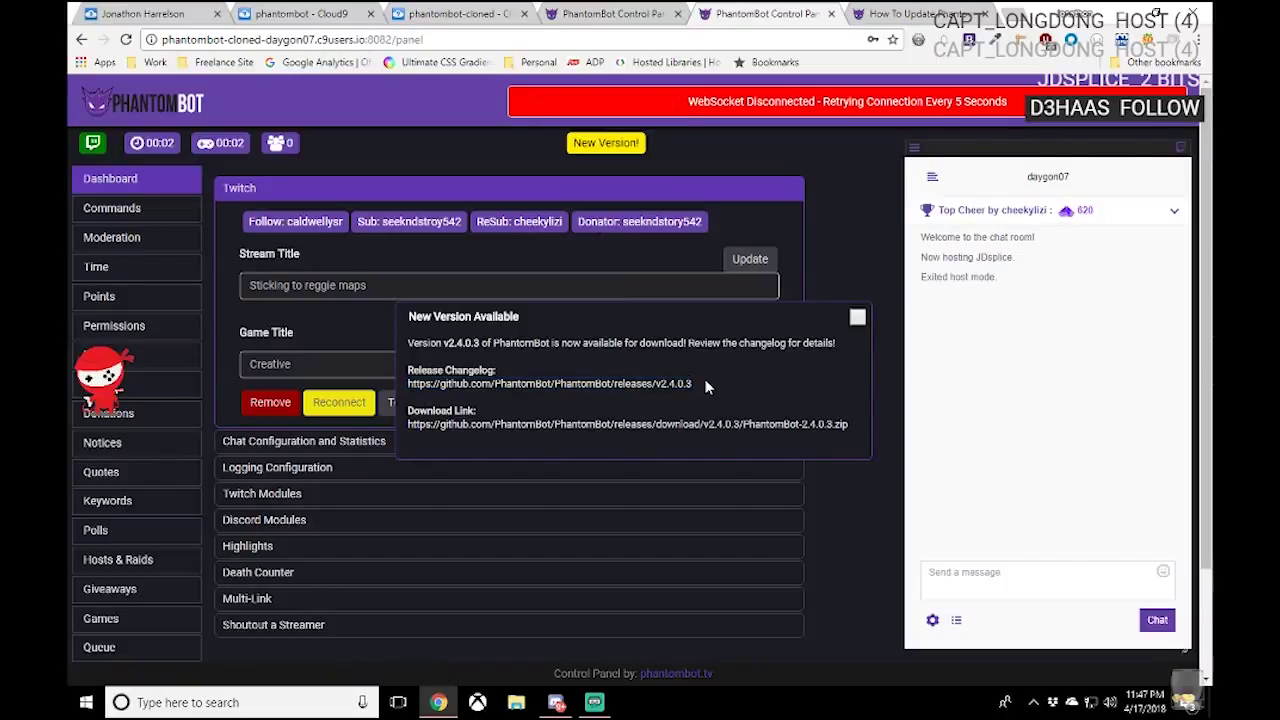
{"action": "left_click_drag", "start_coordinate": [692, 385], "coordinate": [418, 399]}
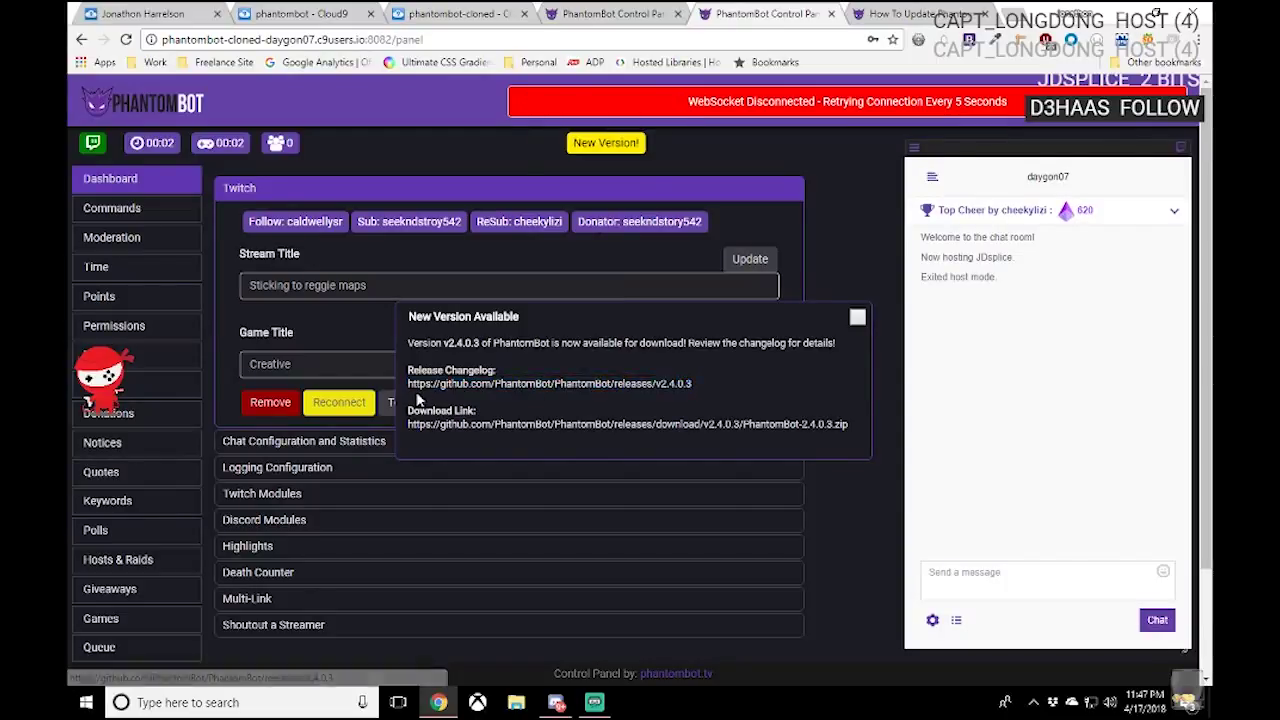
{"action": "triple_click", "coordinate": [414, 388]}
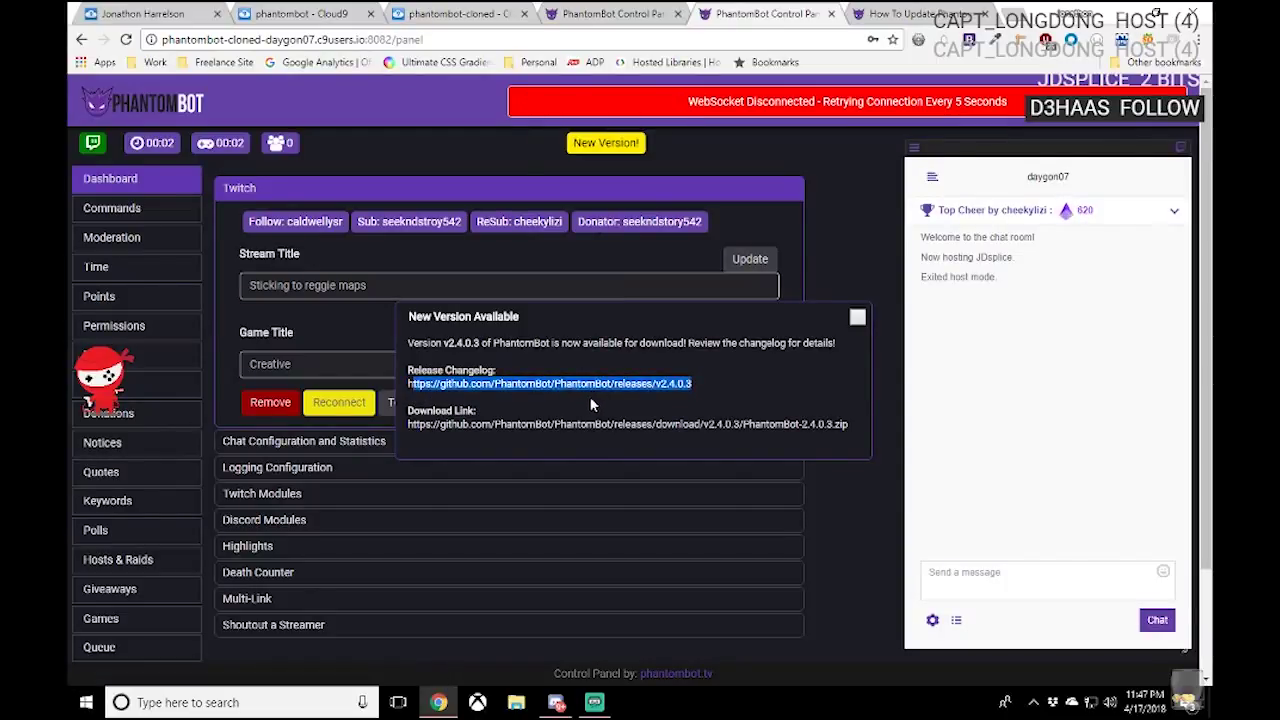
{"action": "left_click_drag", "start_coordinate": [851, 424], "coordinate": [418, 426]}
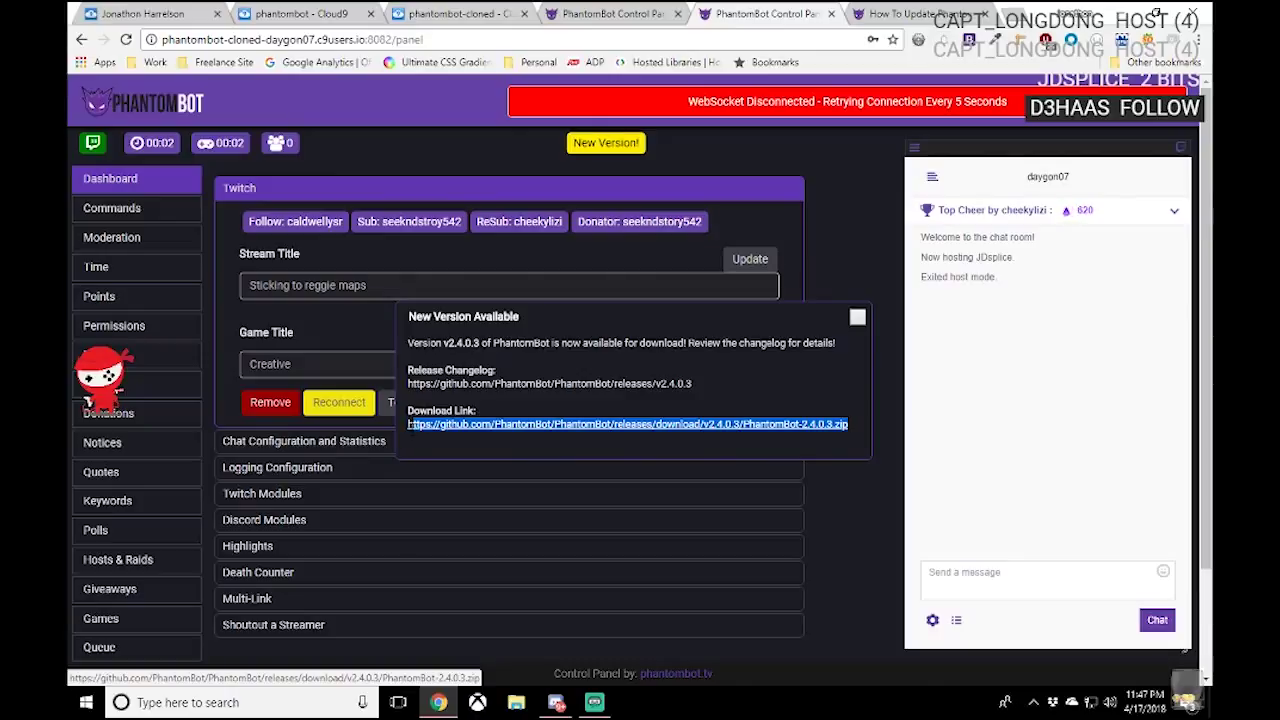
{"action": "right_click", "coordinate": [446, 427]}
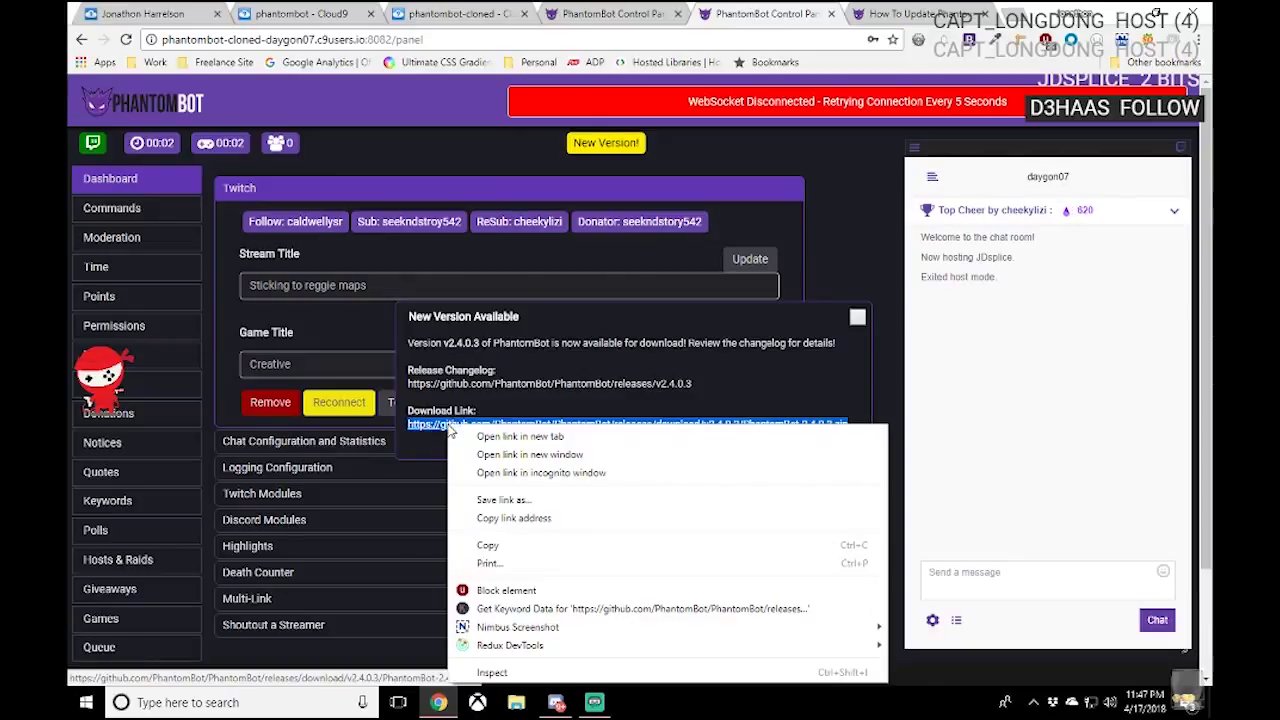
{"action": "left_click", "coordinate": [517, 545]}
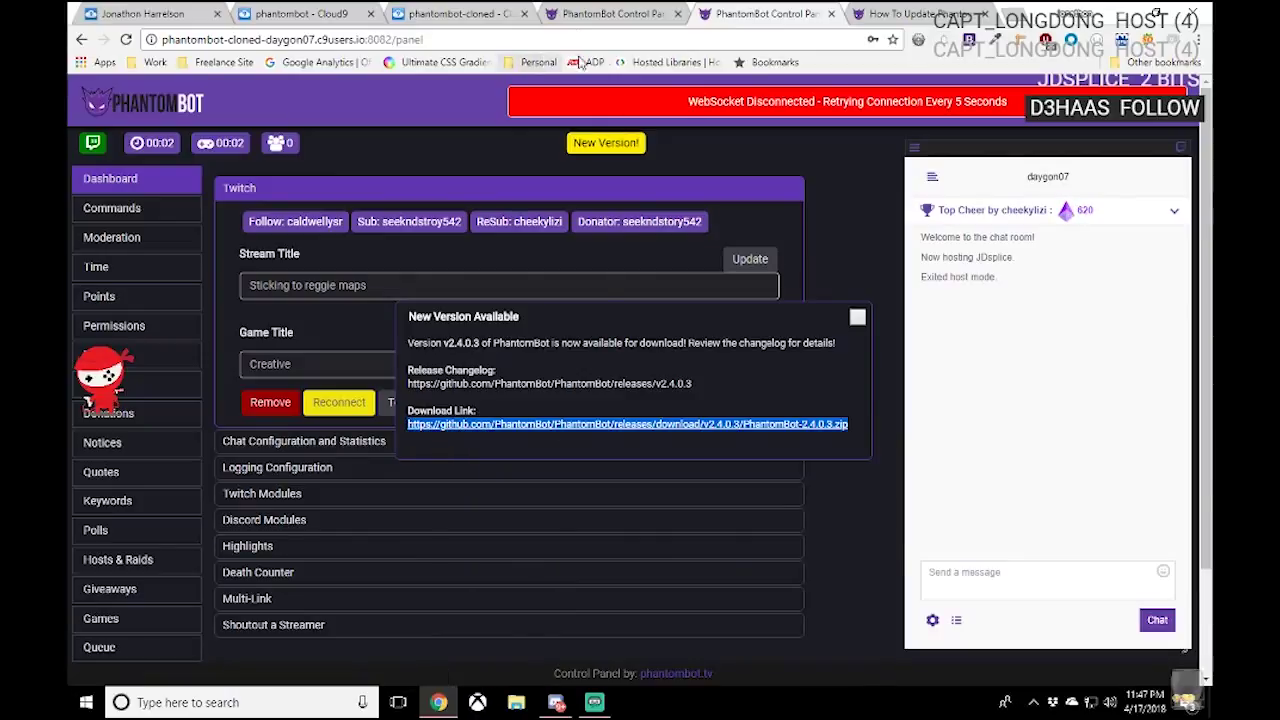
{"action": "left_click", "coordinate": [455, 14]}
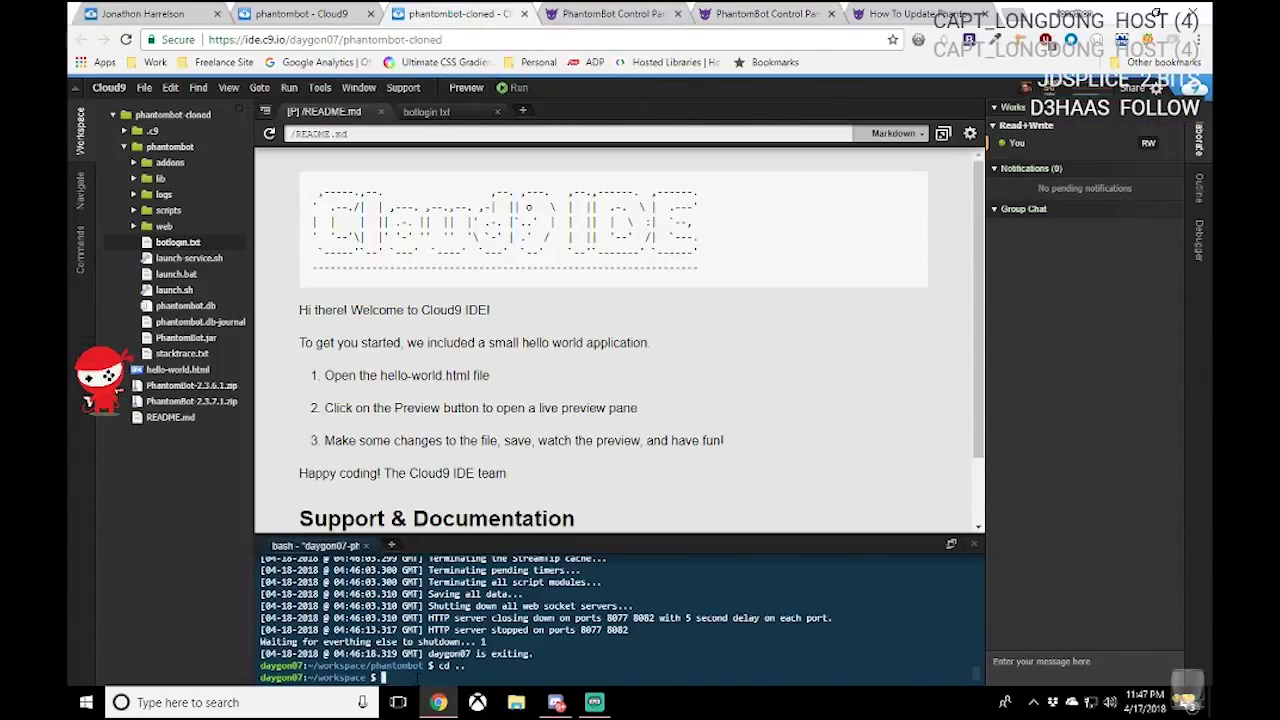
Step: Run wget with the pasted v2.4.0.3 zip link, collapse the phantombot folder, and return to the panel
{"action": "type", "text": "wget"}
{"action": "key", "text": "ctrl+v"}
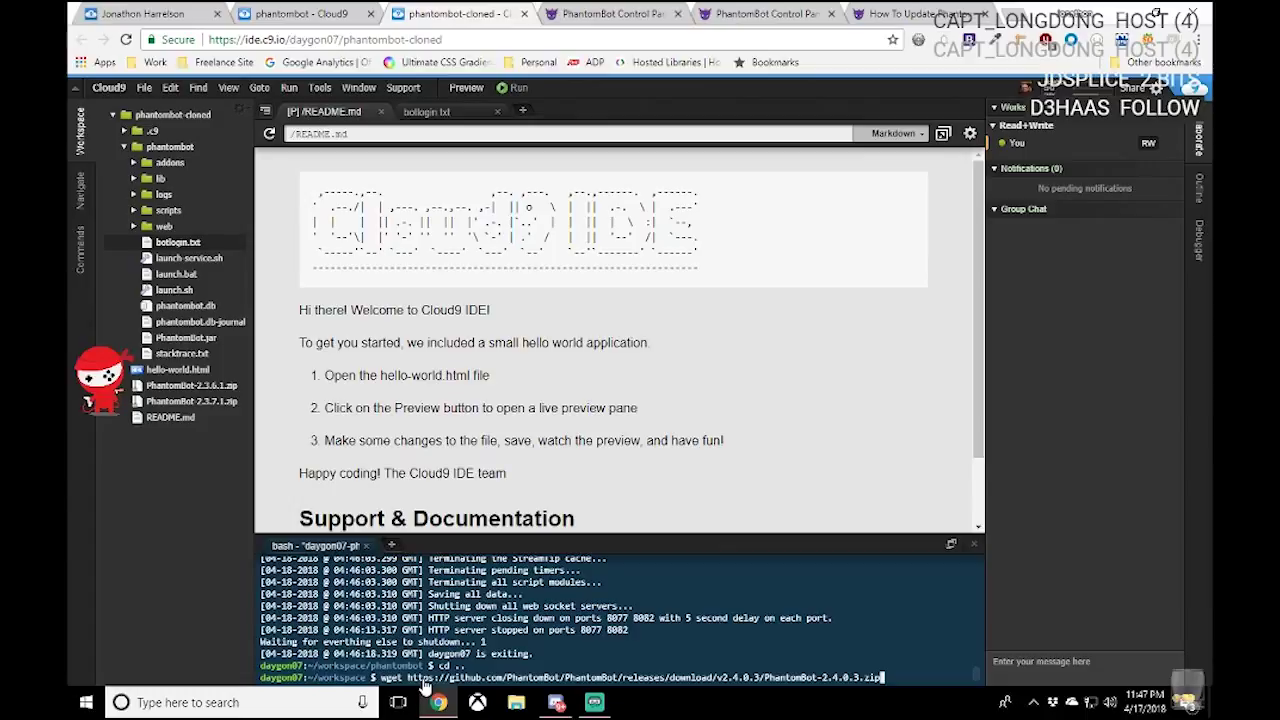
{"action": "key", "text": "Return"}
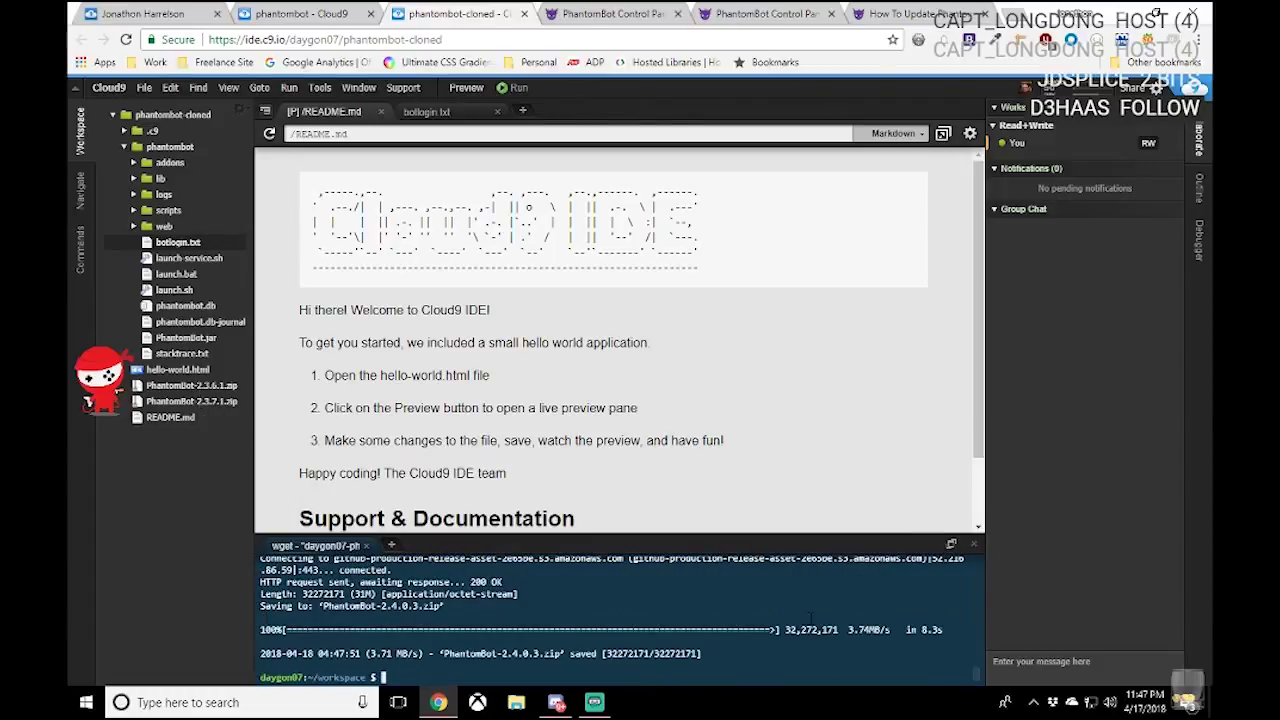
{"action": "left_click", "coordinate": [196, 418]}
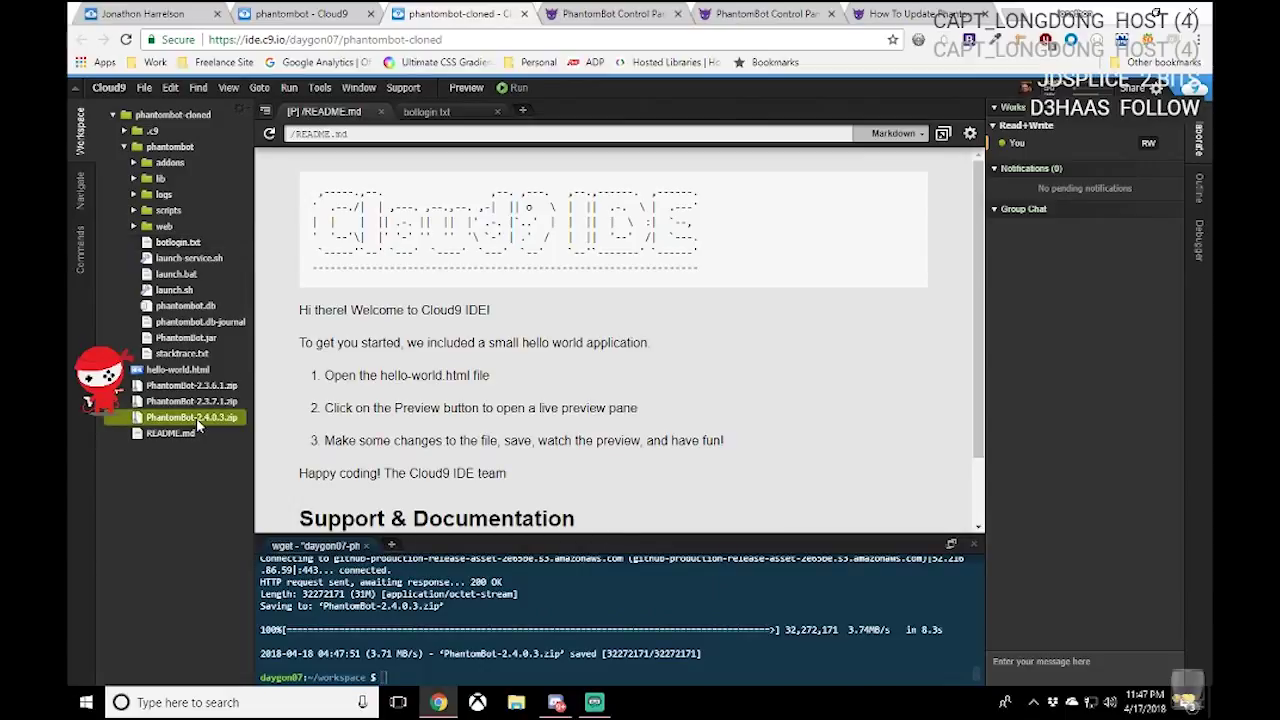
{"action": "left_click", "coordinate": [124, 147]}
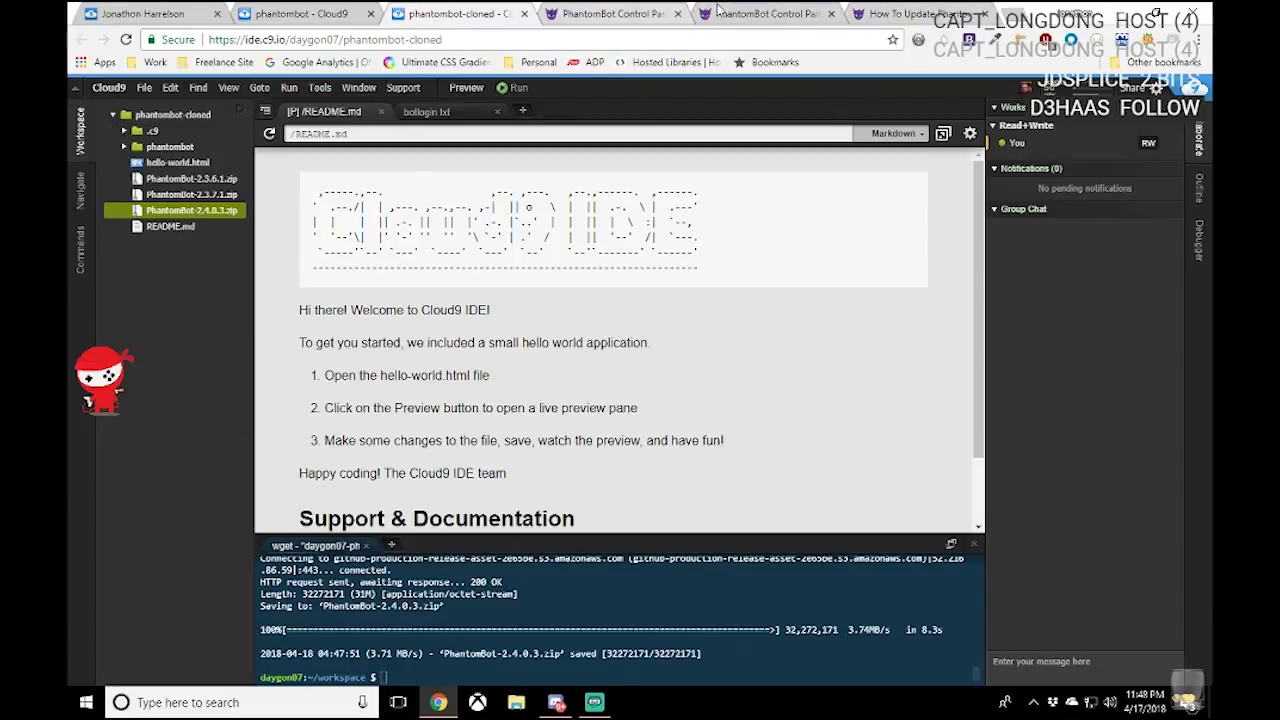
{"action": "left_click", "coordinate": [745, 15]}
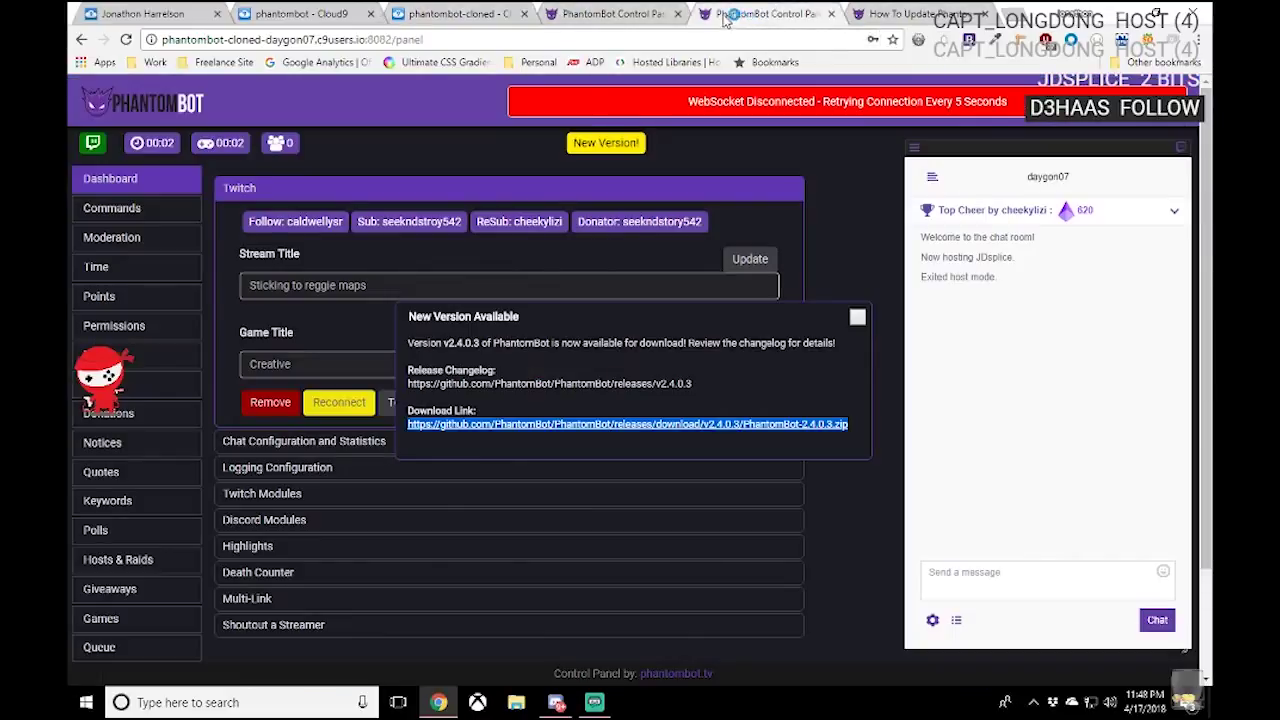
Step: Review the replace-version and unzip instructions in the How To Update PhantomBot guide
{"action": "left_click", "coordinate": [885, 14]}
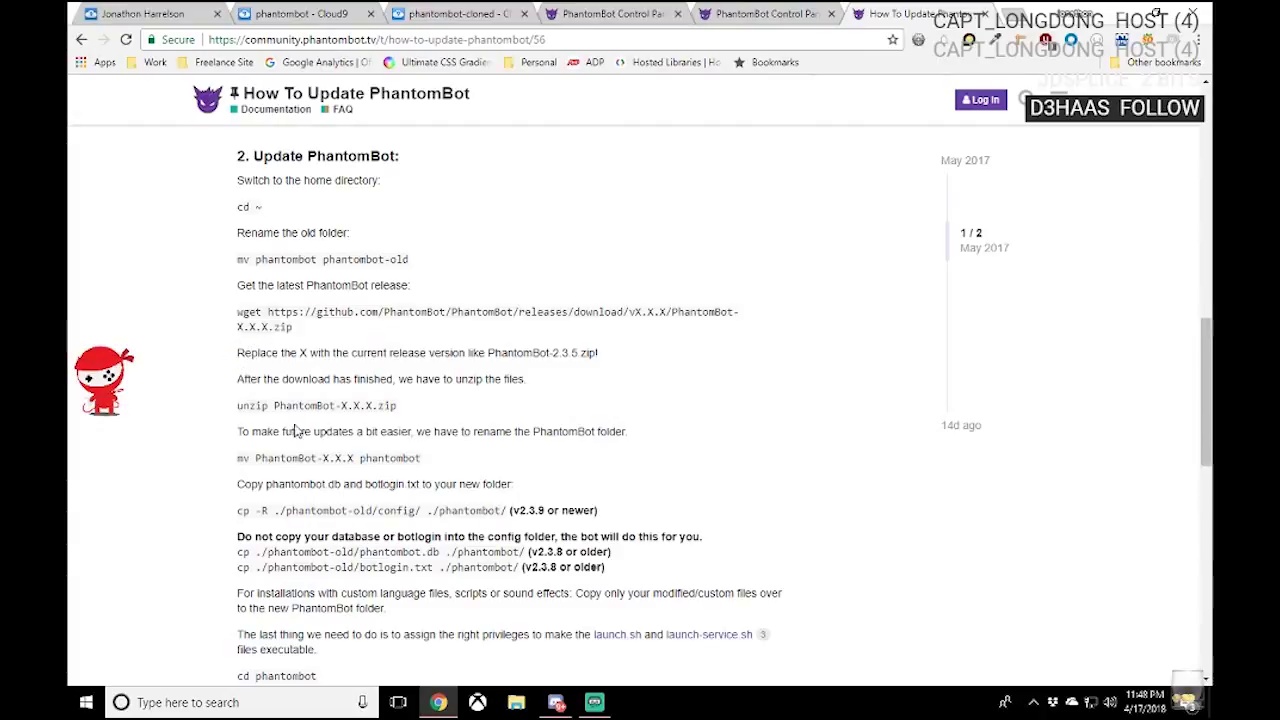
{"action": "left_click_drag", "start_coordinate": [236, 358], "coordinate": [566, 383]}
{"action": "left_click", "coordinate": [400, 403]}
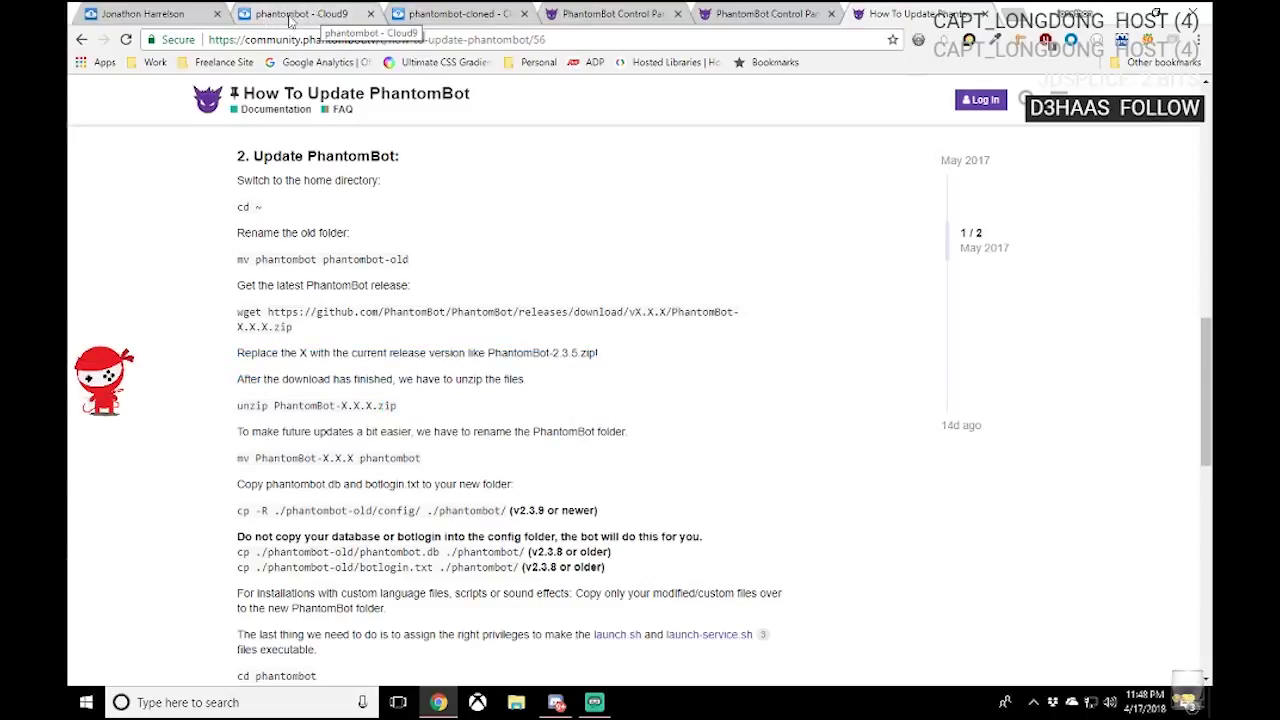
Step: Check the zip file's name in the Cloud9 workspace, leaving it unchanged
{"action": "left_click", "coordinate": [455, 14]}
{"action": "left_click", "coordinate": [182, 211]}
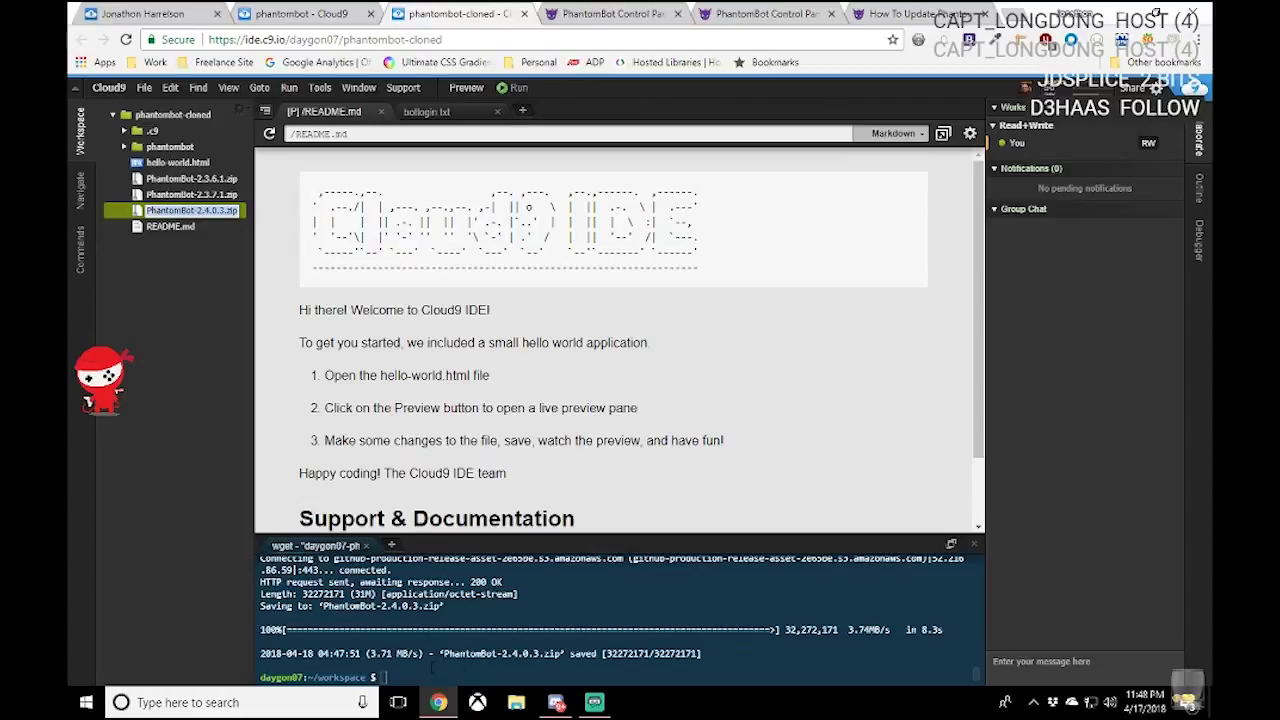
{"action": "left_click", "coordinate": [432, 678]}
Step: Review the guide's mv command for renaming the old folder, then return to the Cloud9 terminal
{"action": "left_click", "coordinate": [954, 12]}
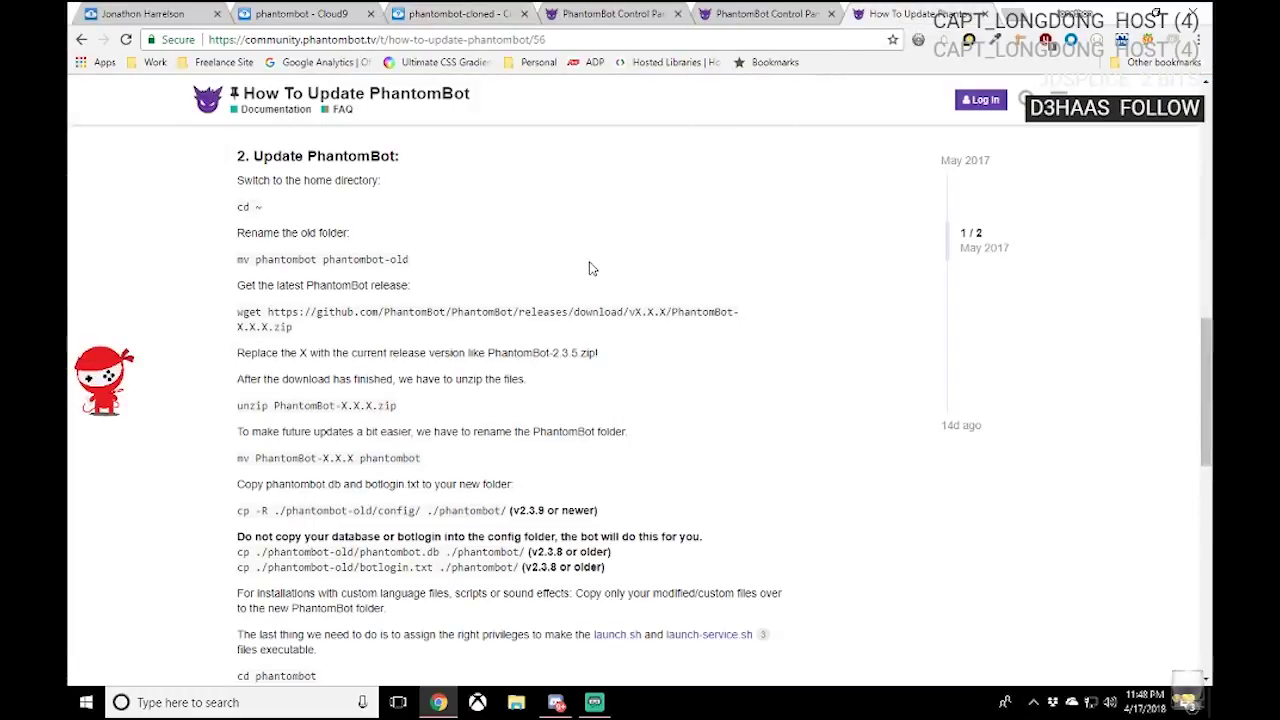
{"action": "left_click_drag", "start_coordinate": [238, 261], "coordinate": [400, 286]}
{"action": "left_click", "coordinate": [377, 258]}
{"action": "left_click_drag", "start_coordinate": [237, 259], "coordinate": [268, 261]}
{"action": "left_click", "coordinate": [234, 261]}
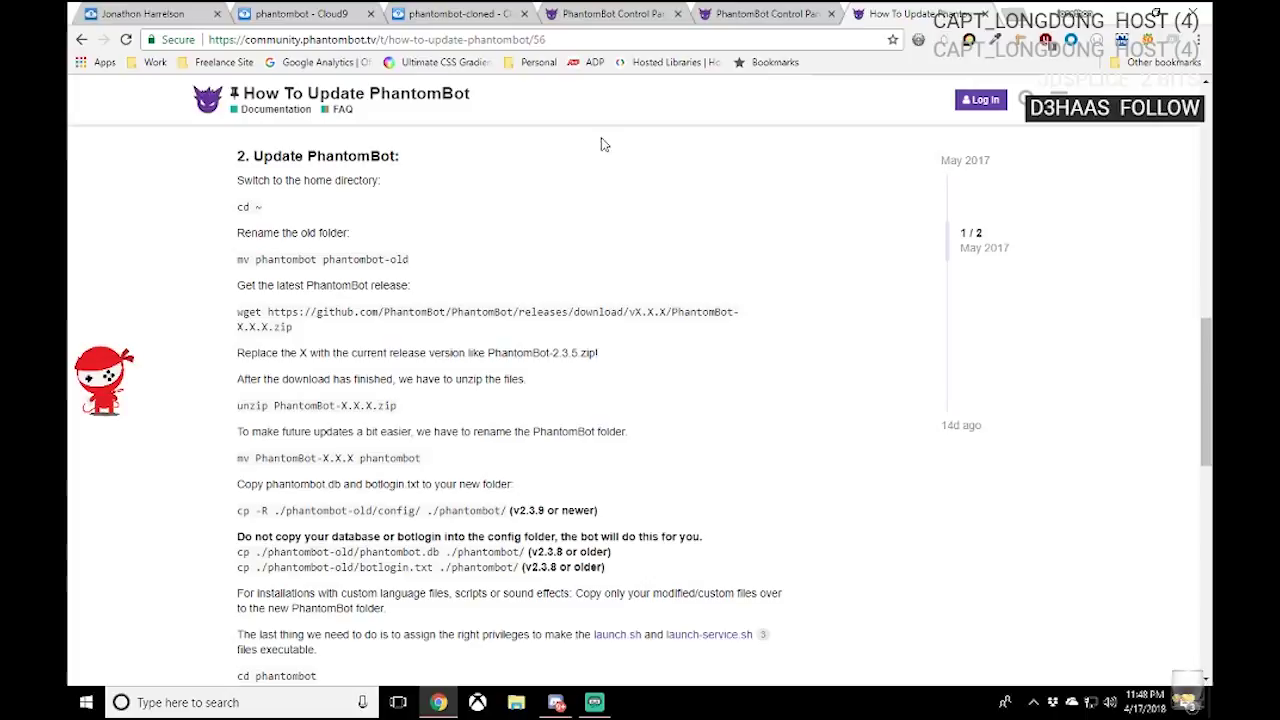
{"action": "left_click", "coordinate": [450, 14]}
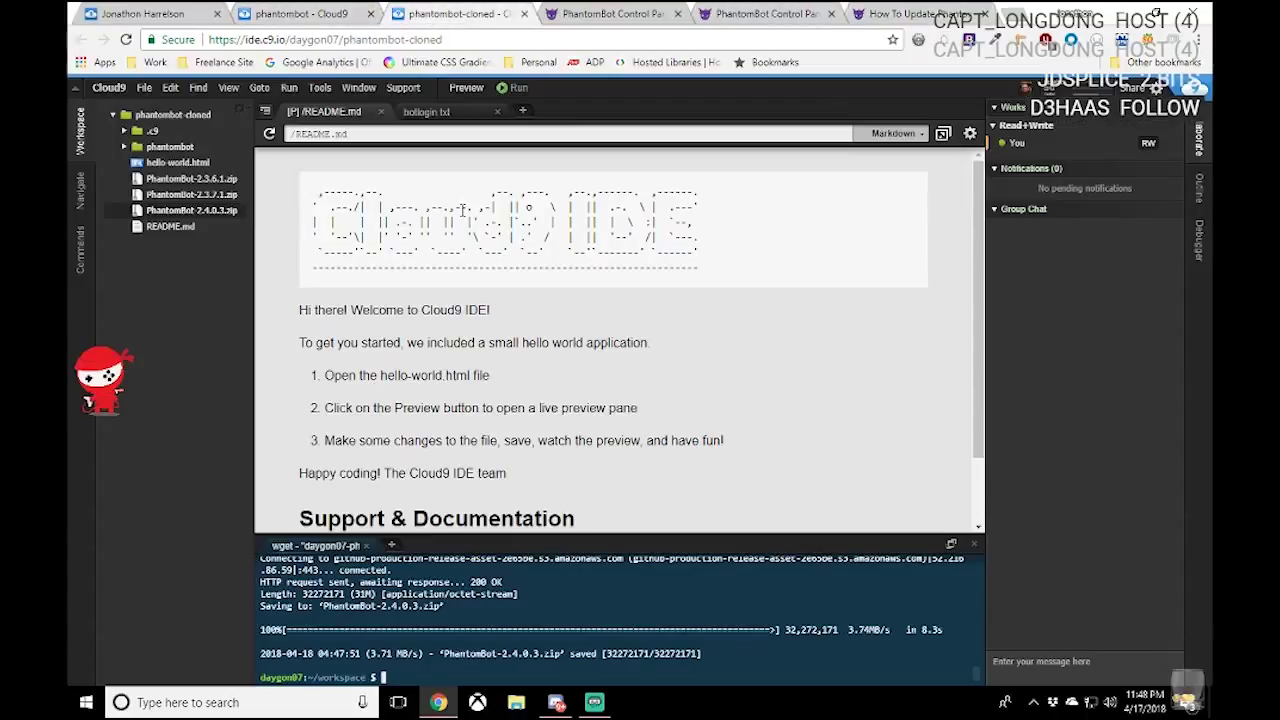
Step: Rename phantombot to phantombot-old with mv, then begin the unzip command for PhantomBot-2.4.0.3.zip
{"action": "type", "text": "mv phantombot"}
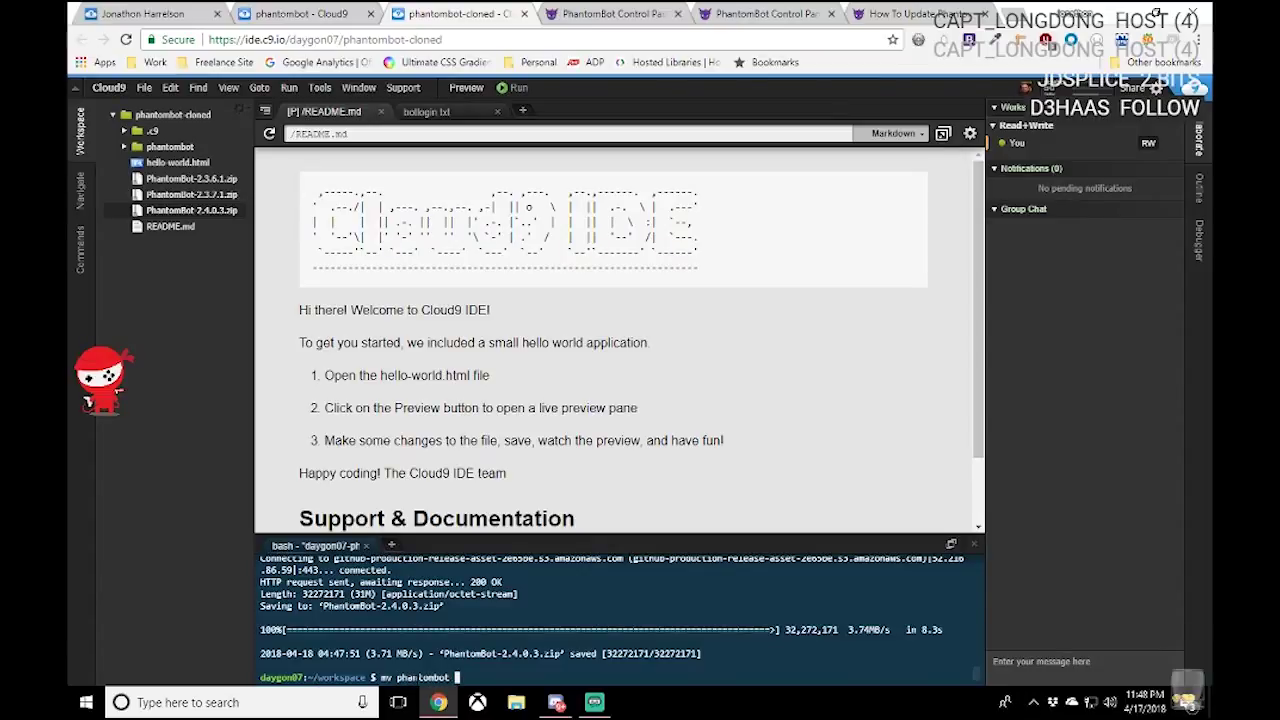
{"action": "type", "text": " phantombot-old"}
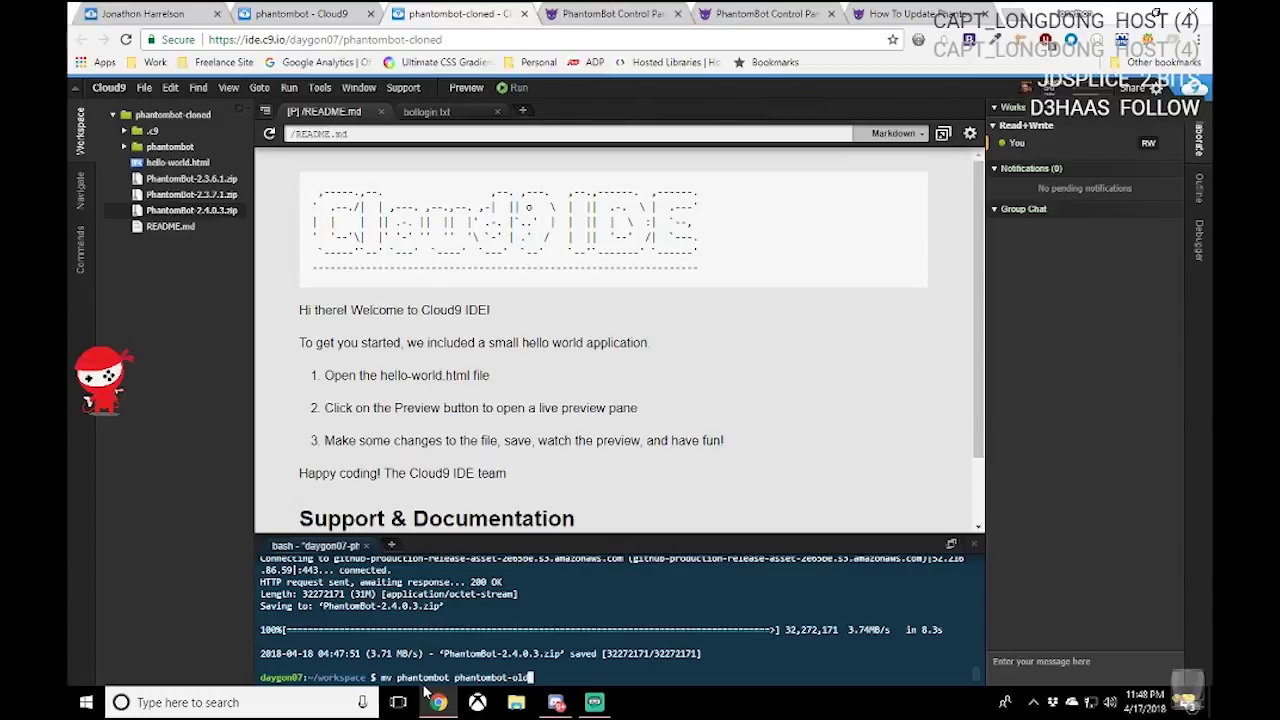
{"action": "key", "text": "Return"}
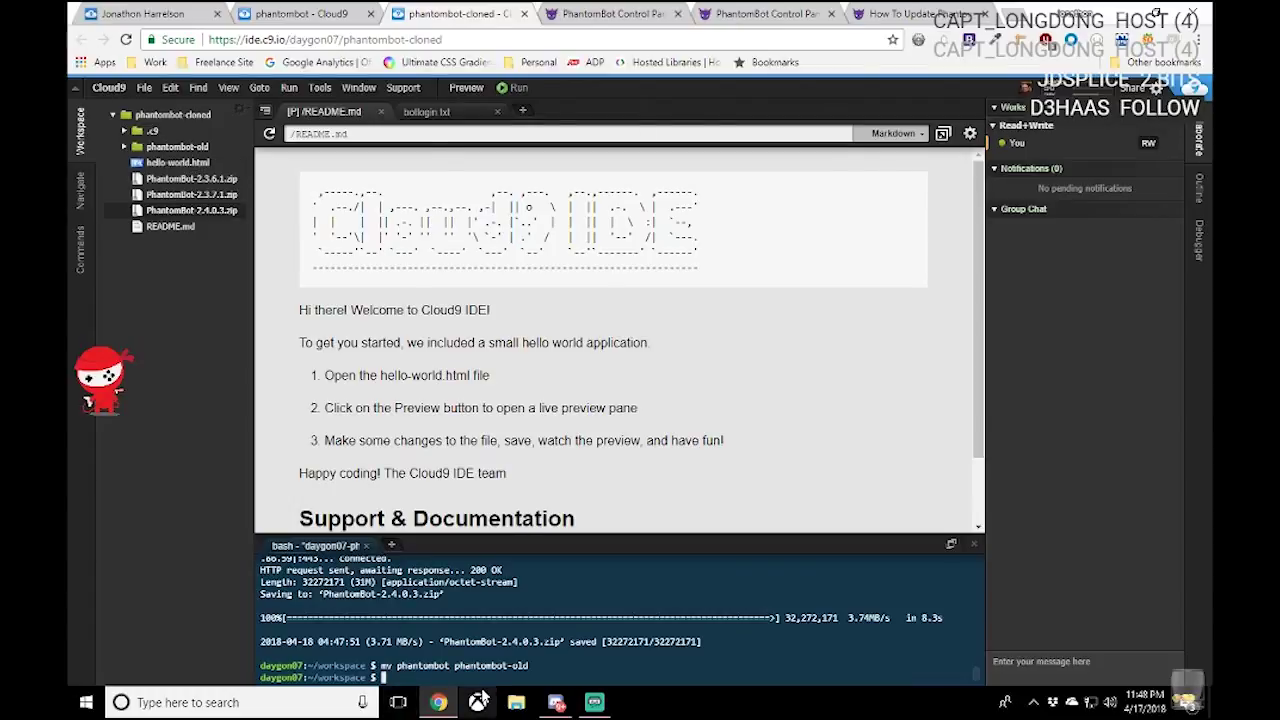
{"action": "type", "text": "unz"}
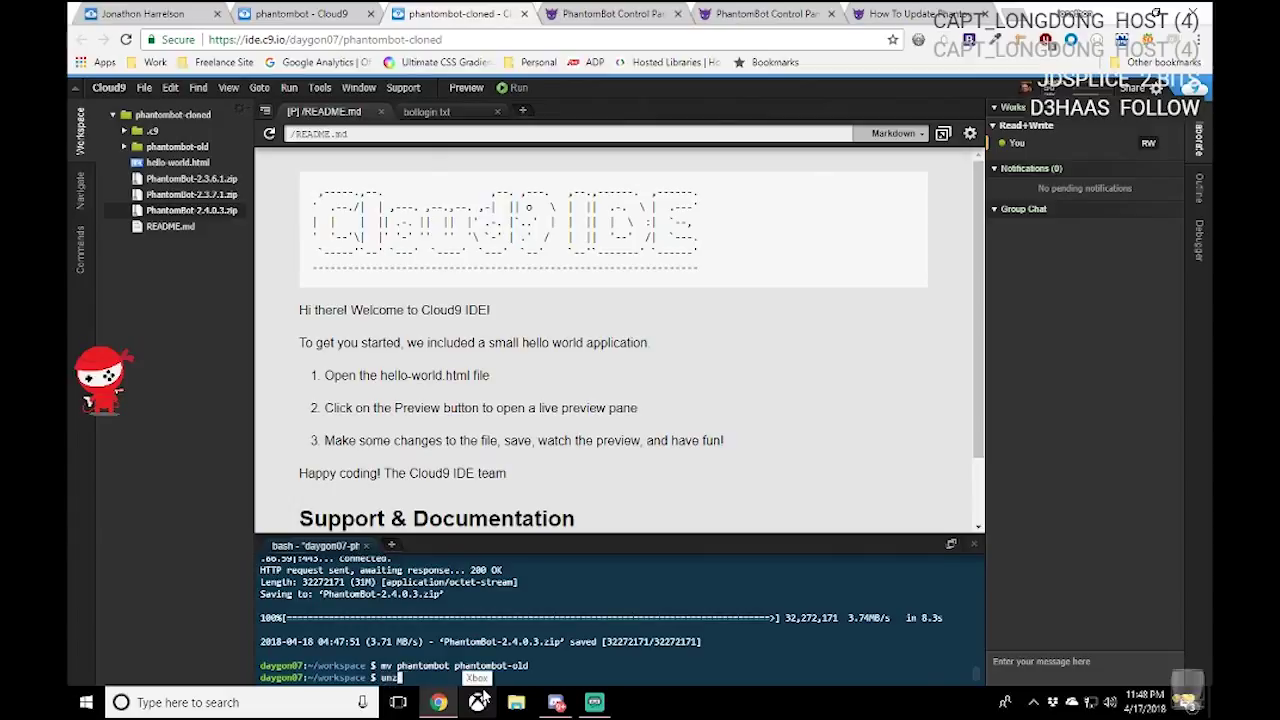
{"action": "type", "text": "ipp PhantomBot-2.4.0.3.zip"}
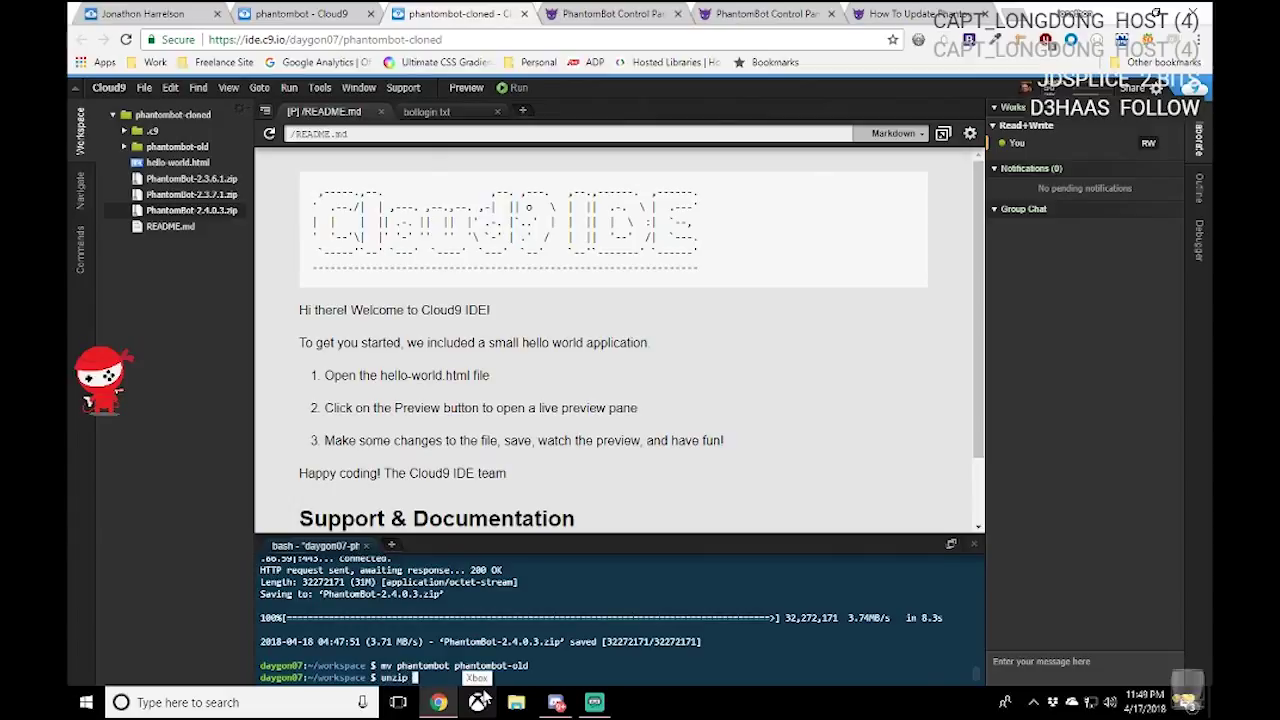